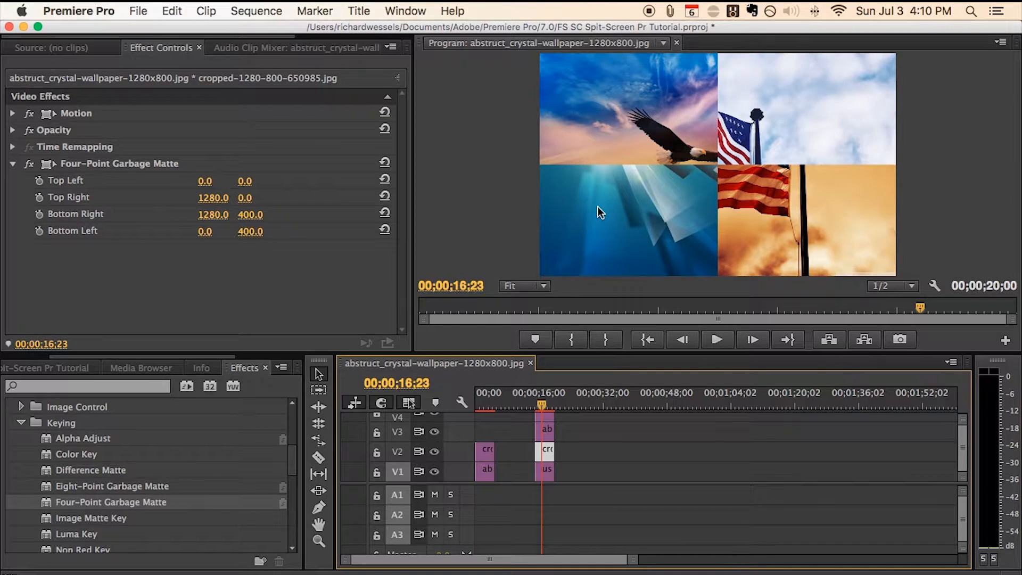
Move the playhead to the sequence start and toggle the V1 and V2 track outputs to examine each layer of the two-way split screen.
drag(541, 405, 471, 400)
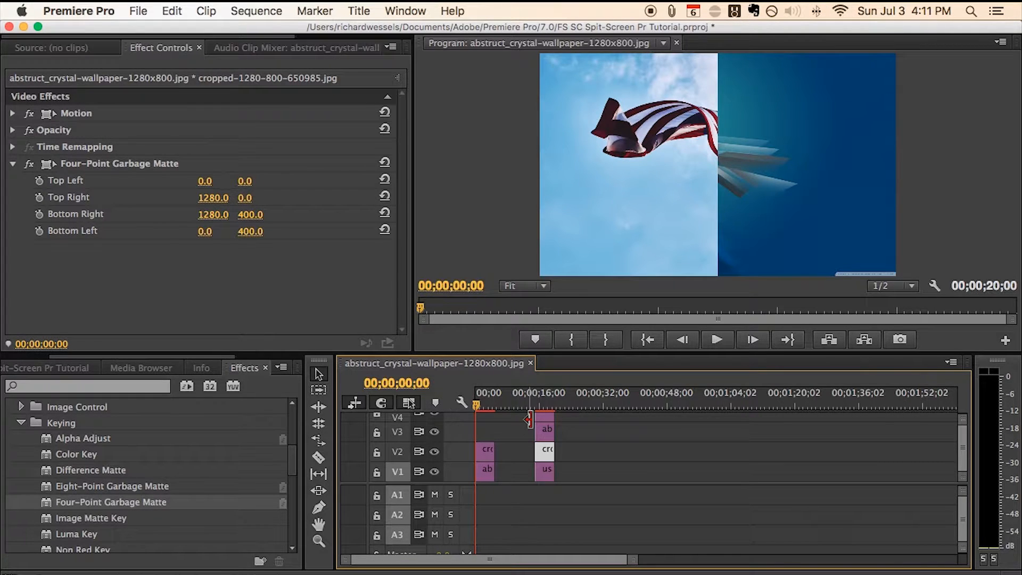
click(644, 432)
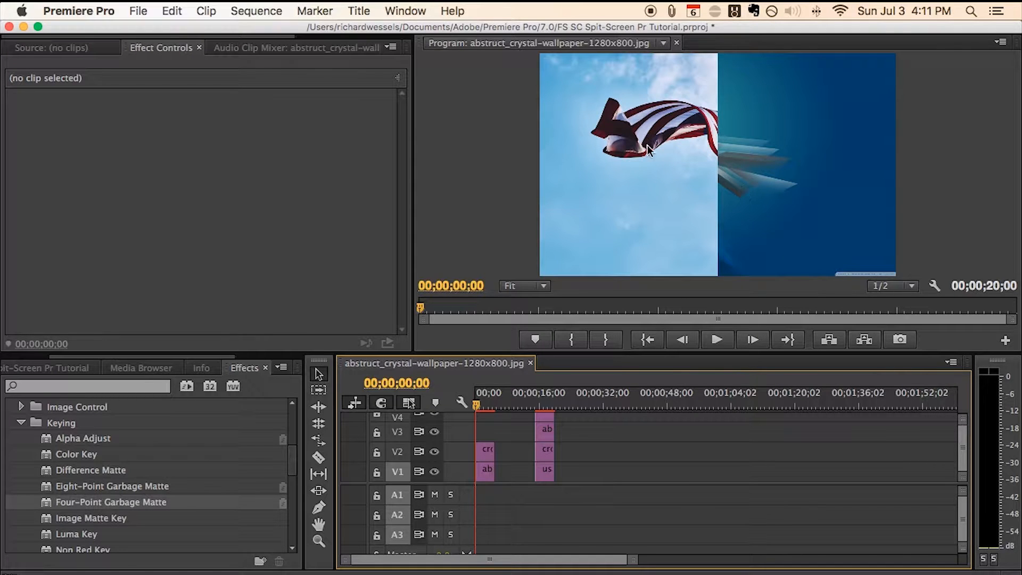
click(434, 471)
click(434, 472)
click(433, 452)
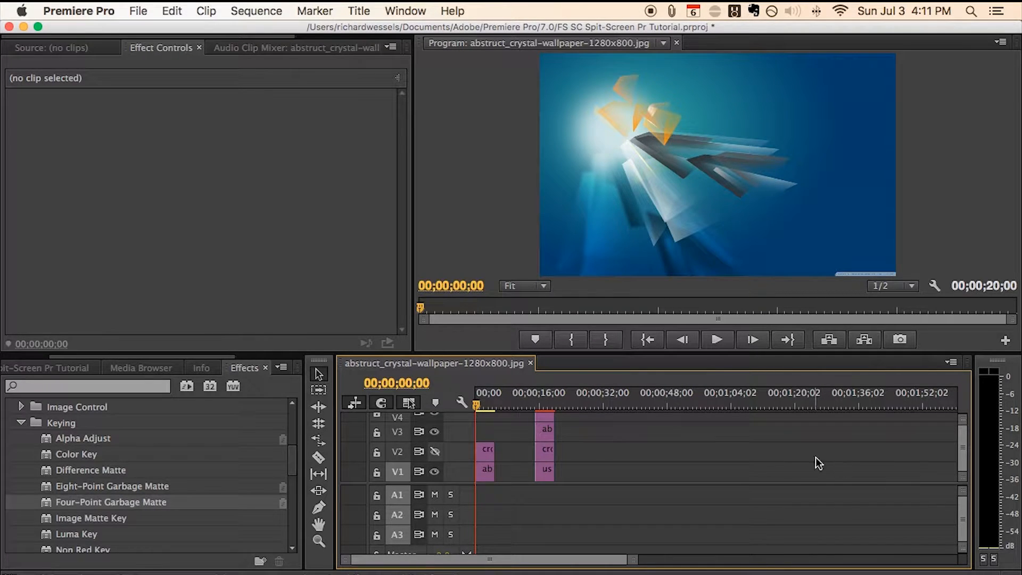
click(435, 451)
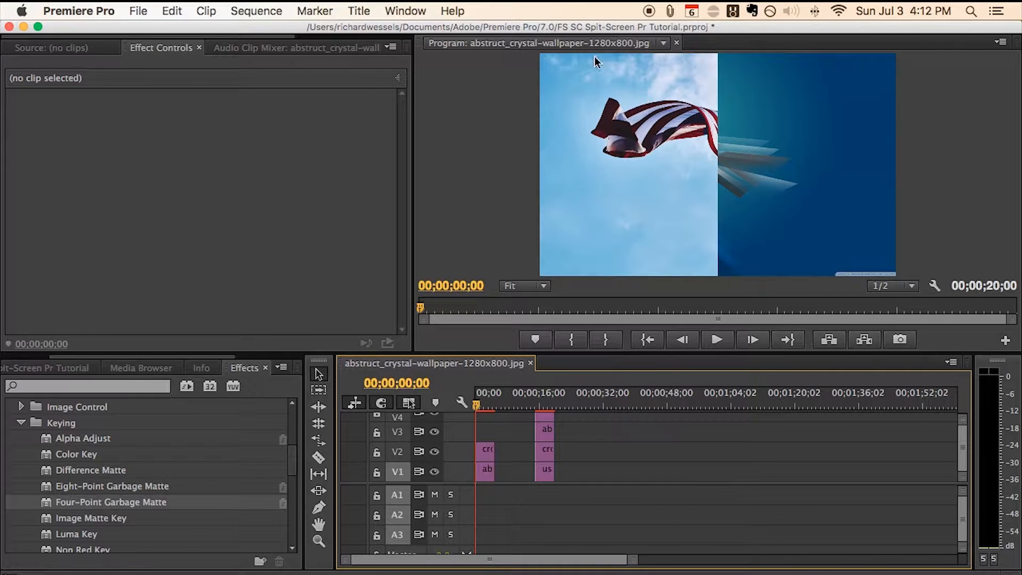
click(434, 472)
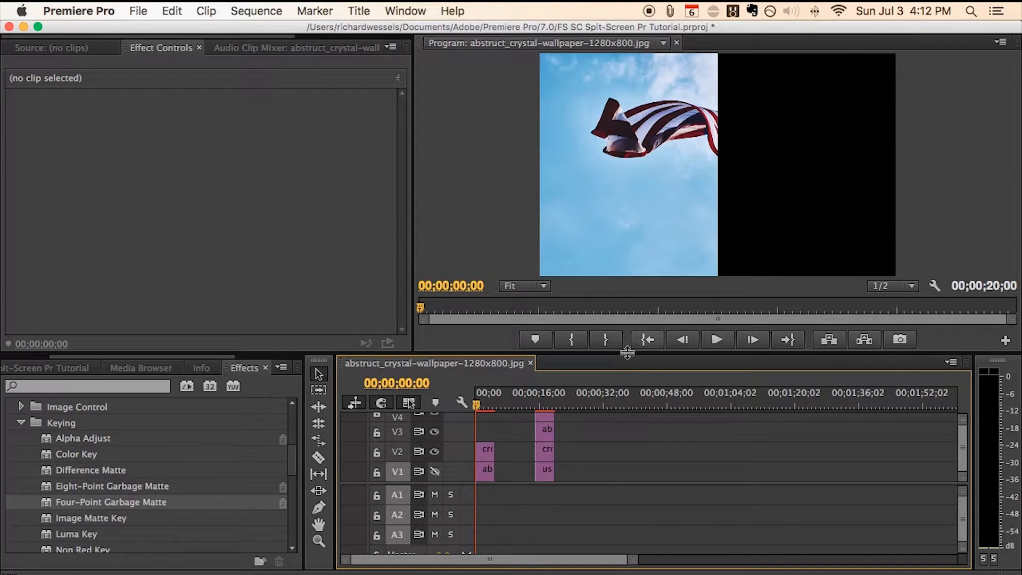
click(435, 471)
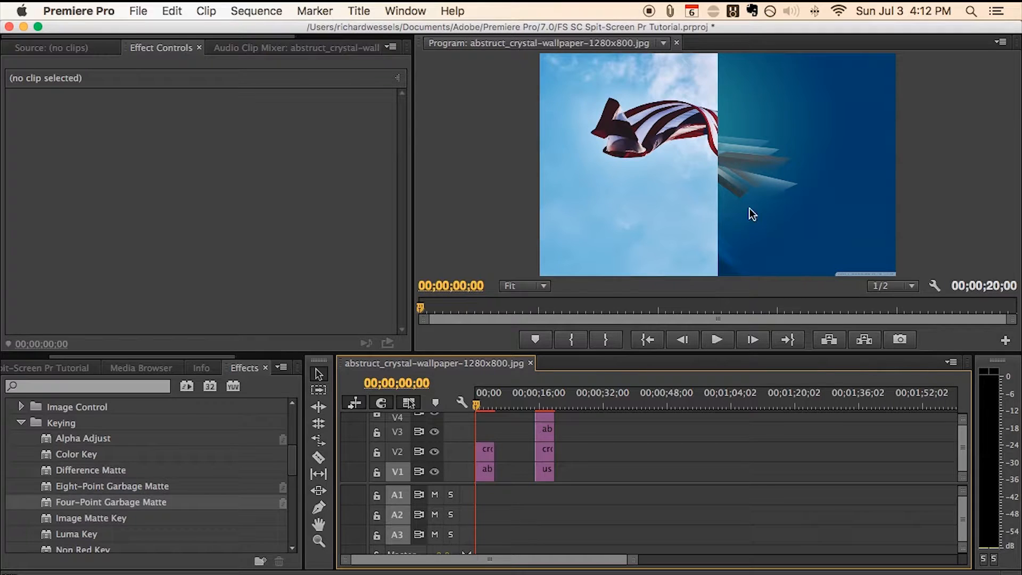
Show the Four-Point Garbage Matte corner values of the first clip on V2.
click(484, 444)
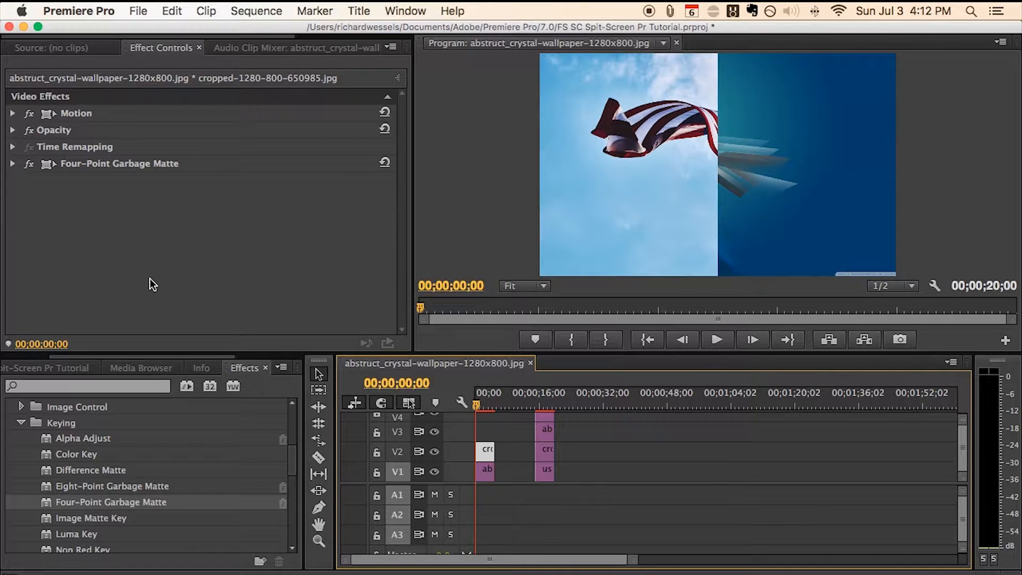
click(14, 166)
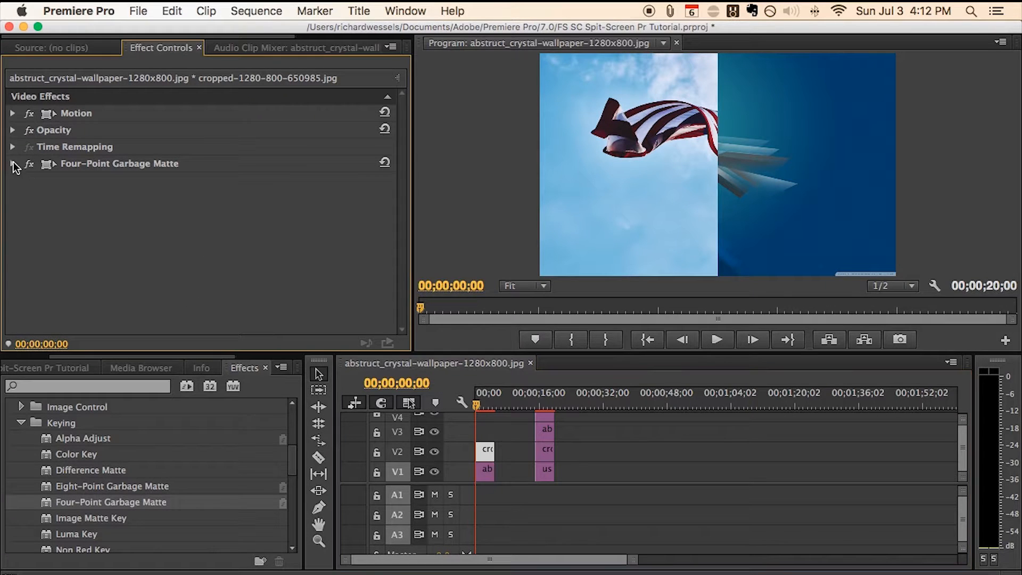
click(13, 164)
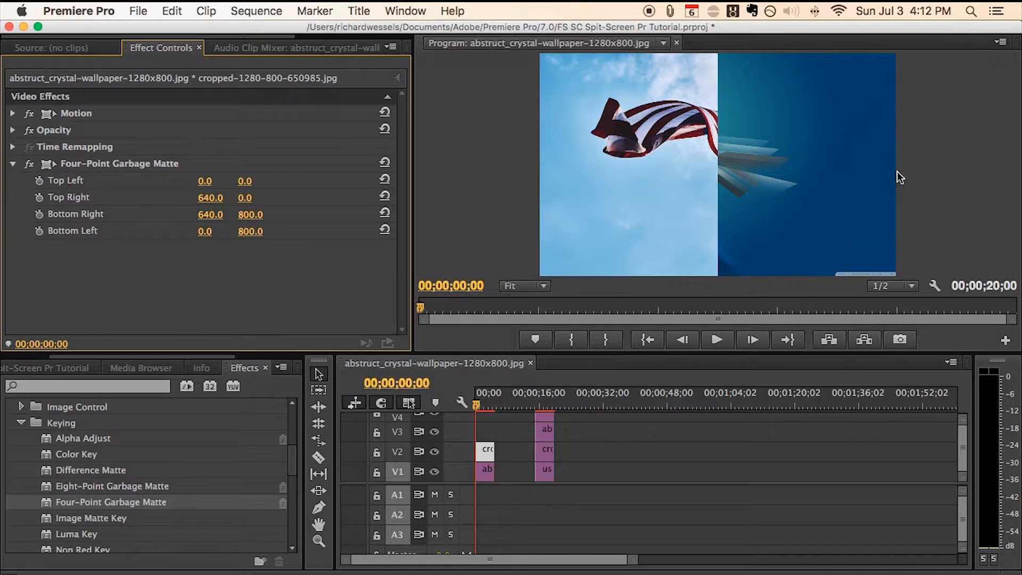
Try moving the matte's bottom-right corner in the preview to about 1311.6, 791.4, and undo the move.
click(158, 163)
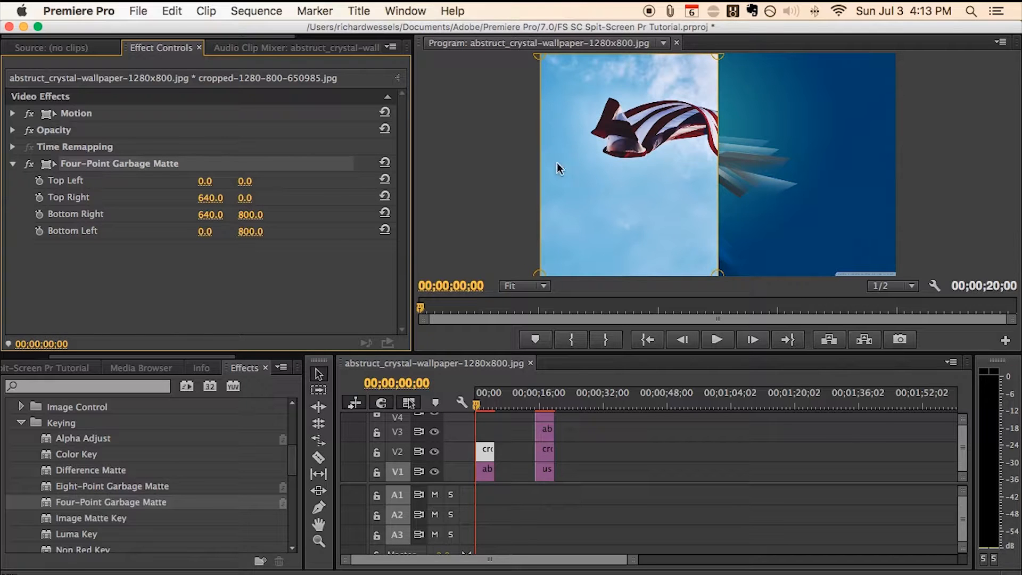
drag(718, 275, 904, 273)
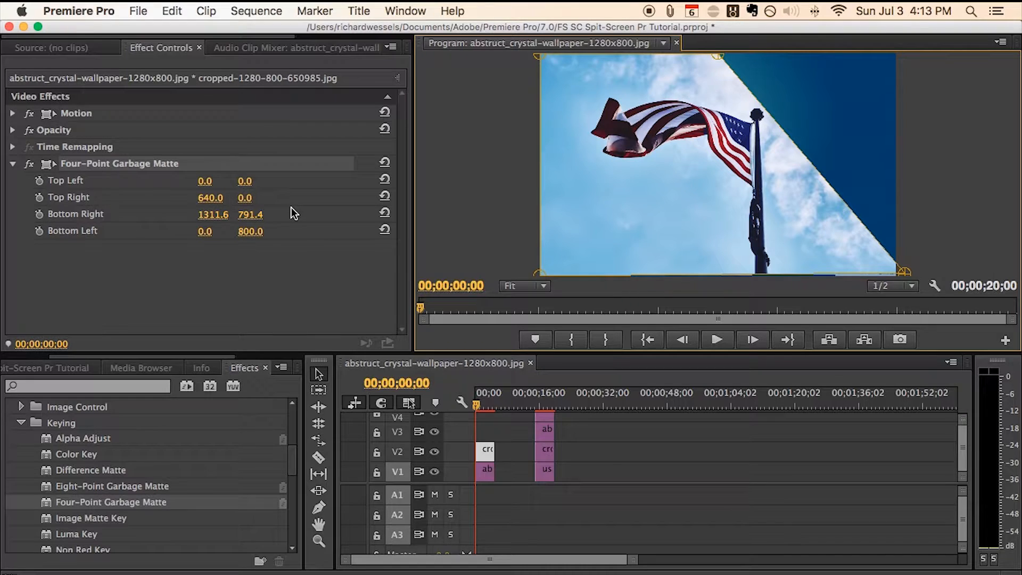
key(super+z)
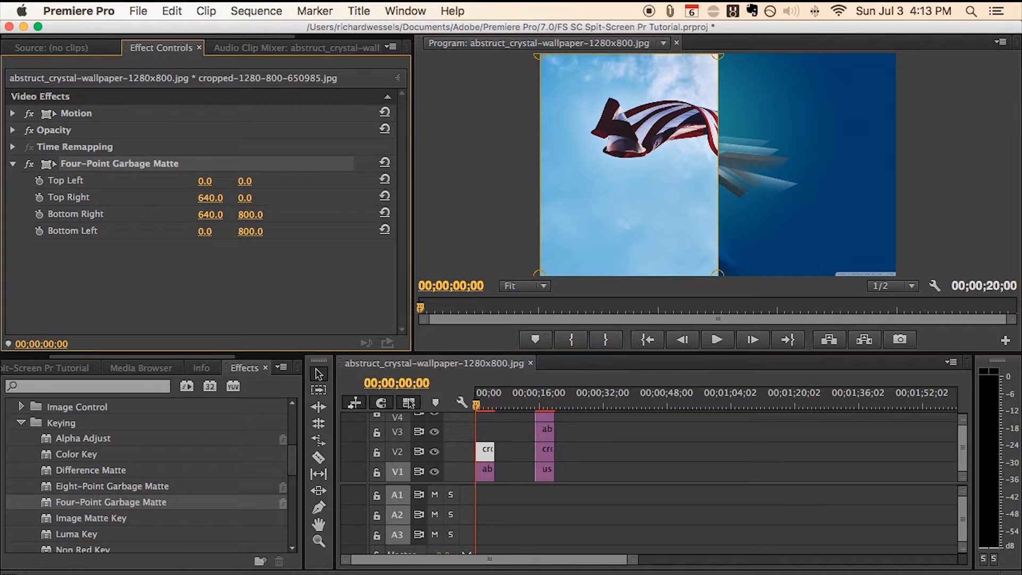
Remove the Four-Point Garbage Matte effect from the first clip on V2.
click(130, 265)
click(145, 166)
key(Delete)
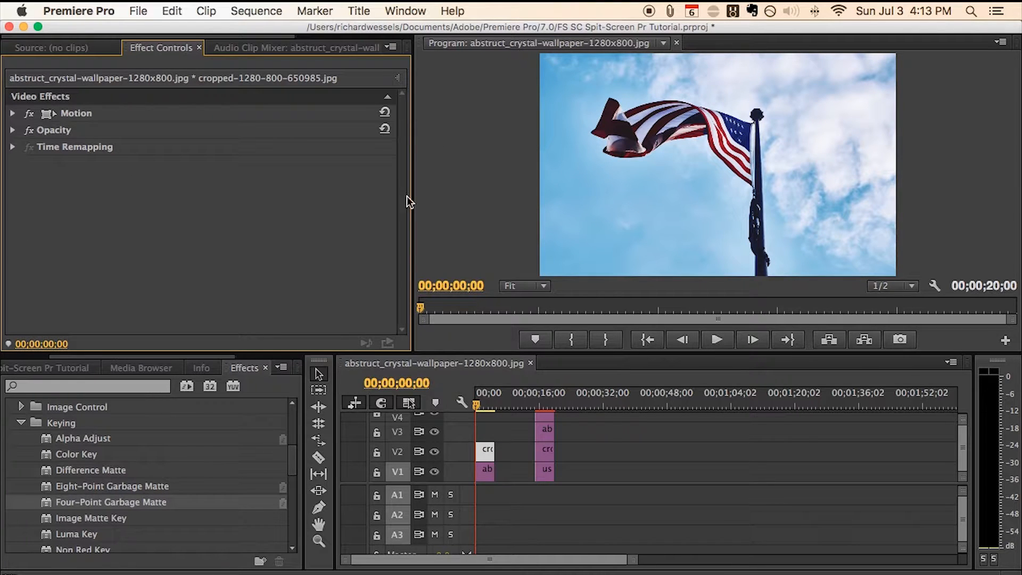
Apply Four-Point Garbage Matte to the first V2 clip and set the horizontal Top Right and Bottom Right values to 640.
drag(101, 504, 152, 276)
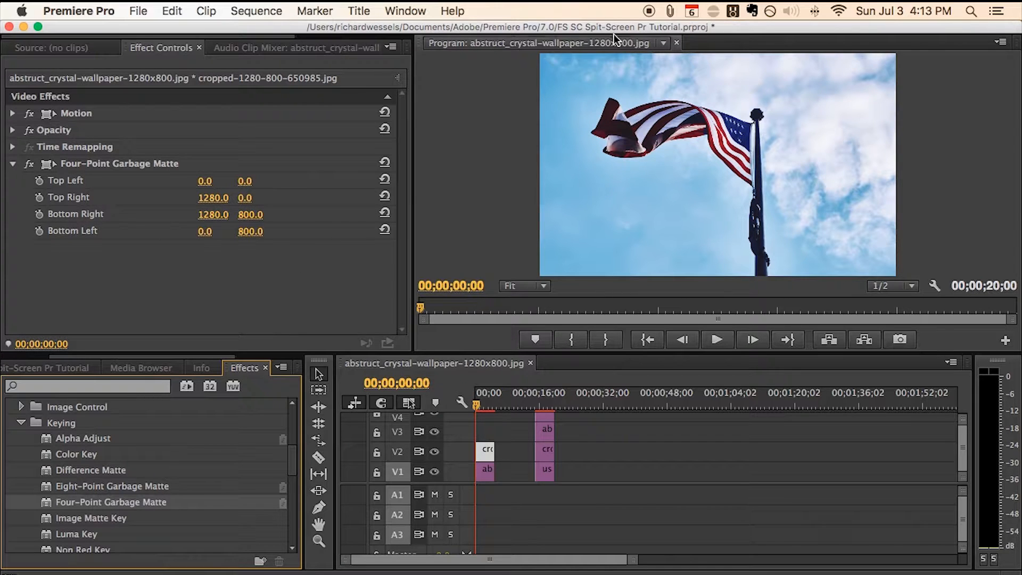
click(214, 198)
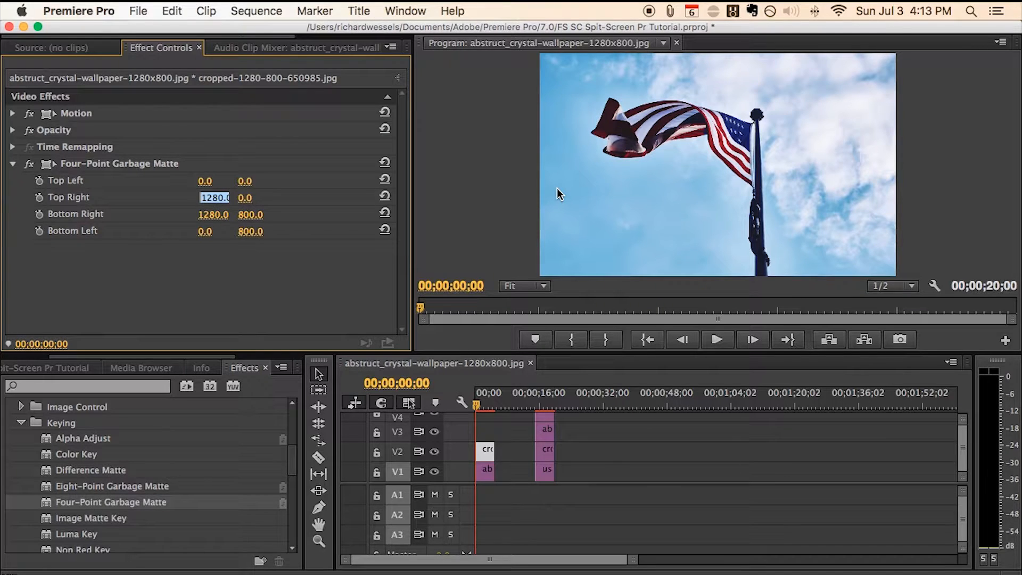
text(640)
click(213, 216)
text(640)
click(274, 235)
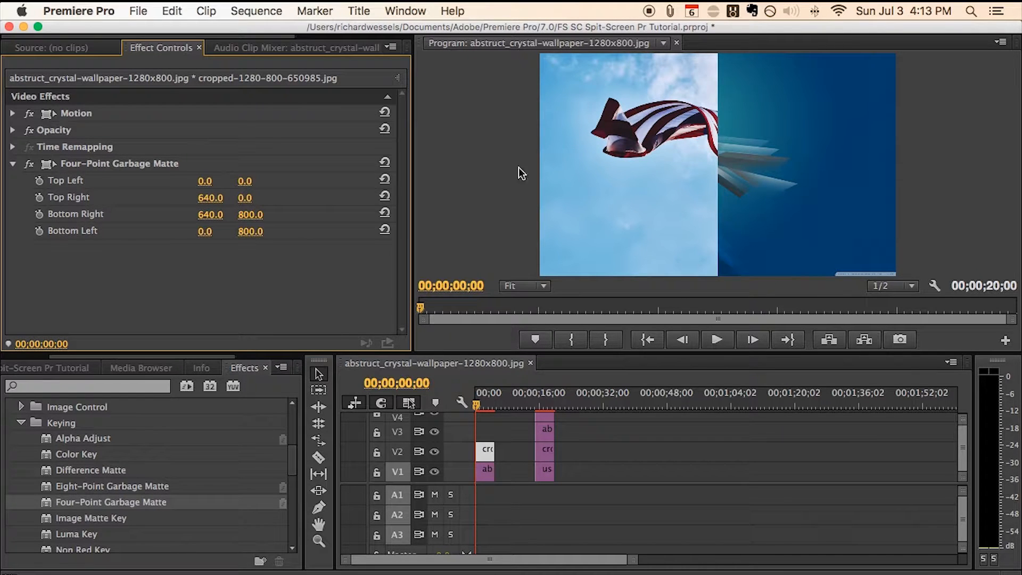
Toggle the V2 track output to compare the background with the split view, leaving V2 hidden.
click(434, 451)
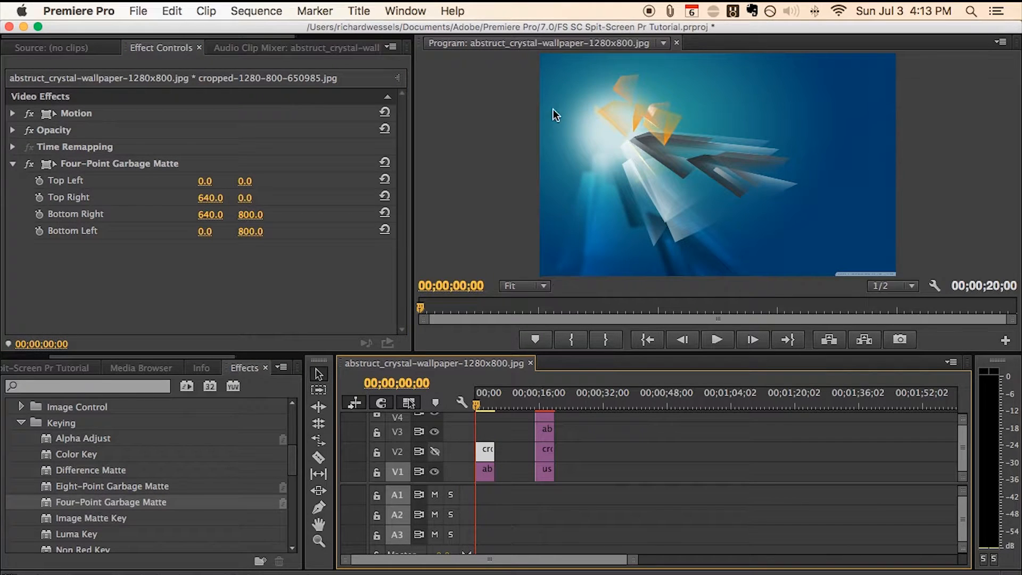
click(434, 451)
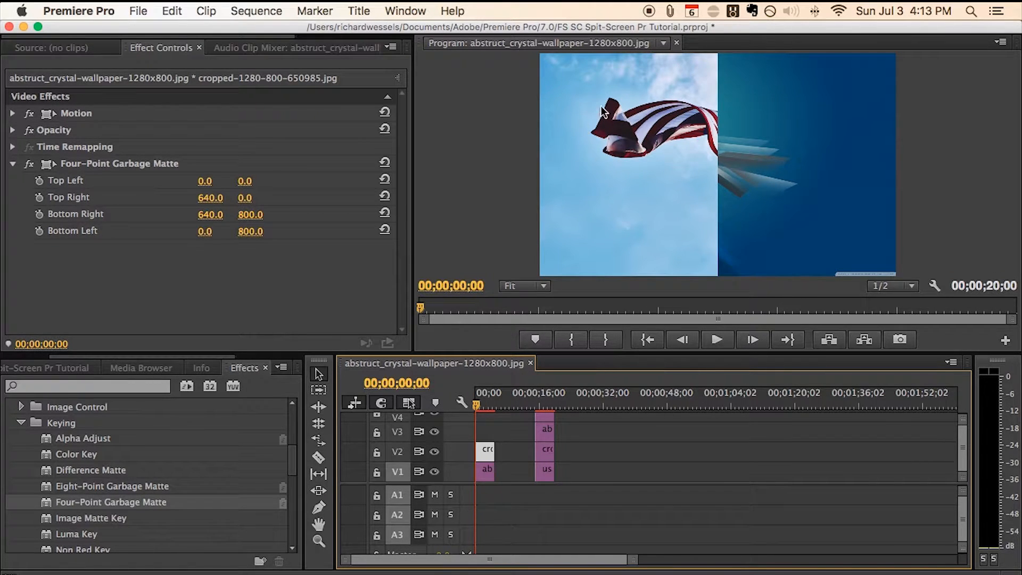
click(434, 452)
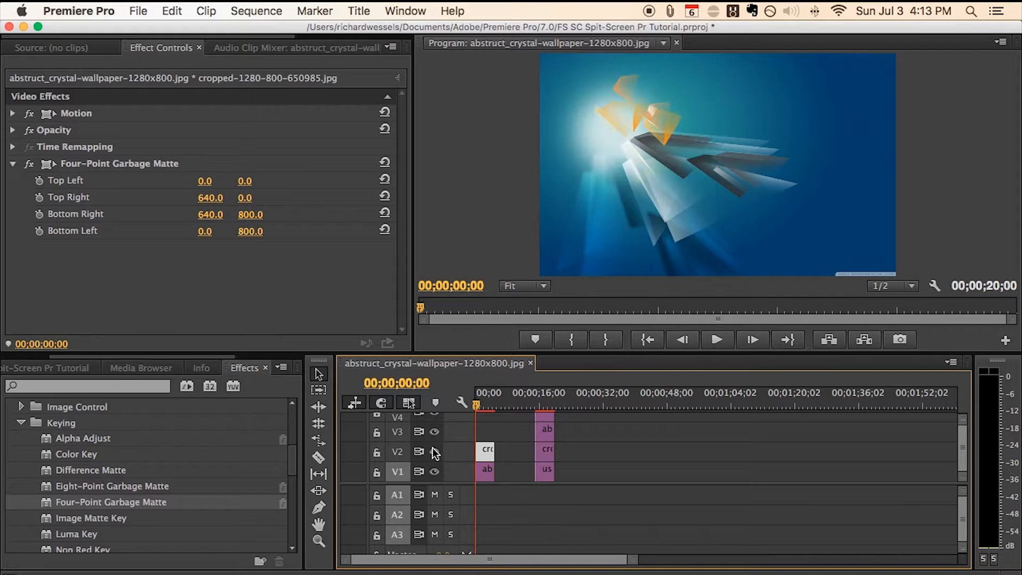
Apply Four-Point Garbage Matte to the first V1 clip and set the horizontal Bottom Left and Top Left values to 640.
click(481, 473)
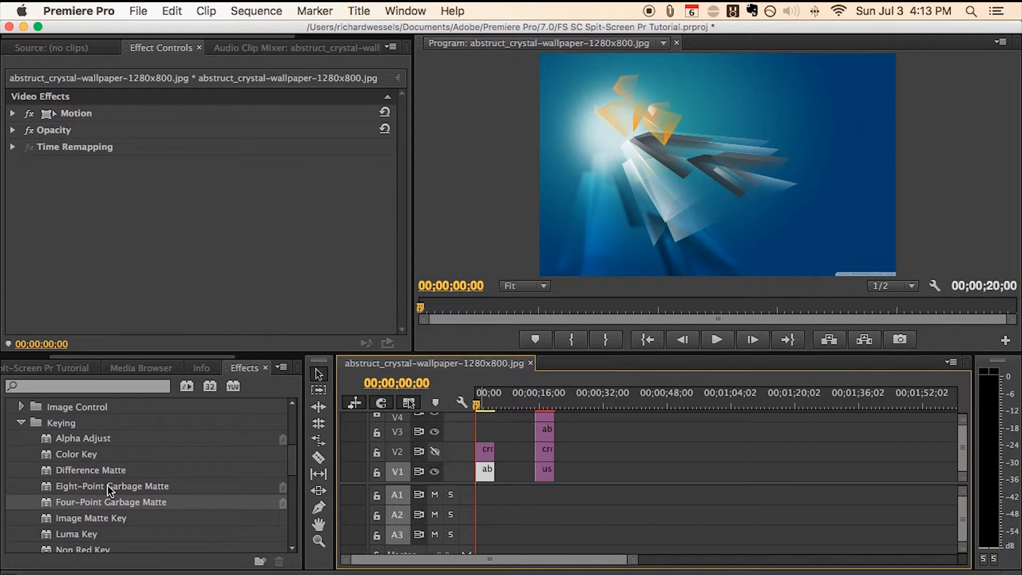
double_click(82, 501)
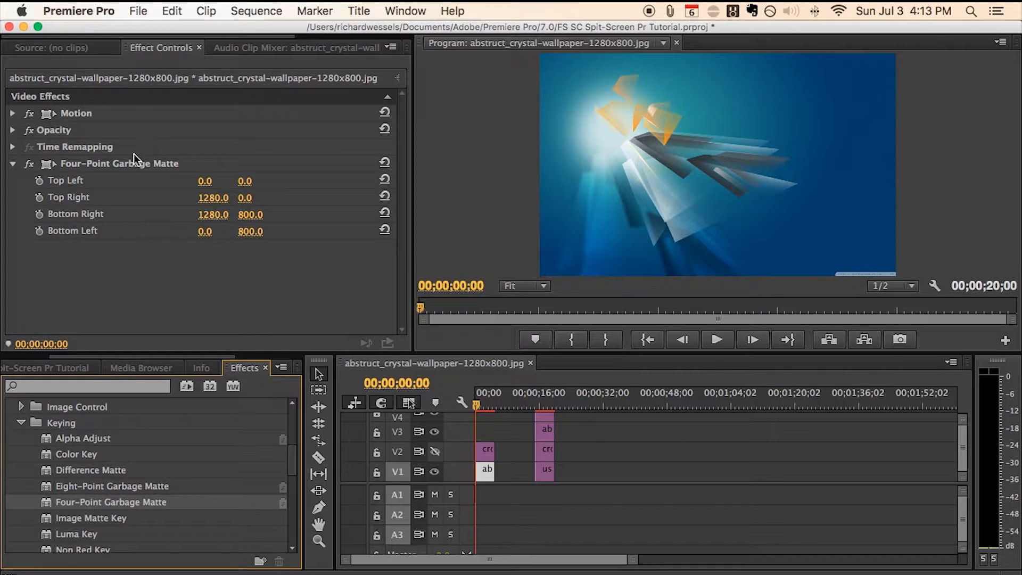
click(205, 235)
text(640)
key(Return)
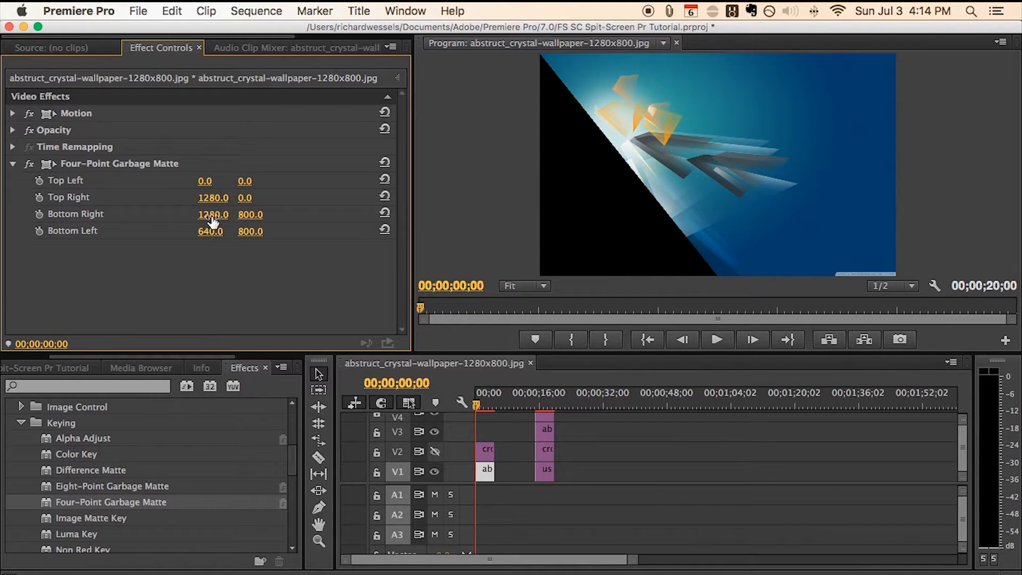
click(206, 182)
text(640)
key(Return)
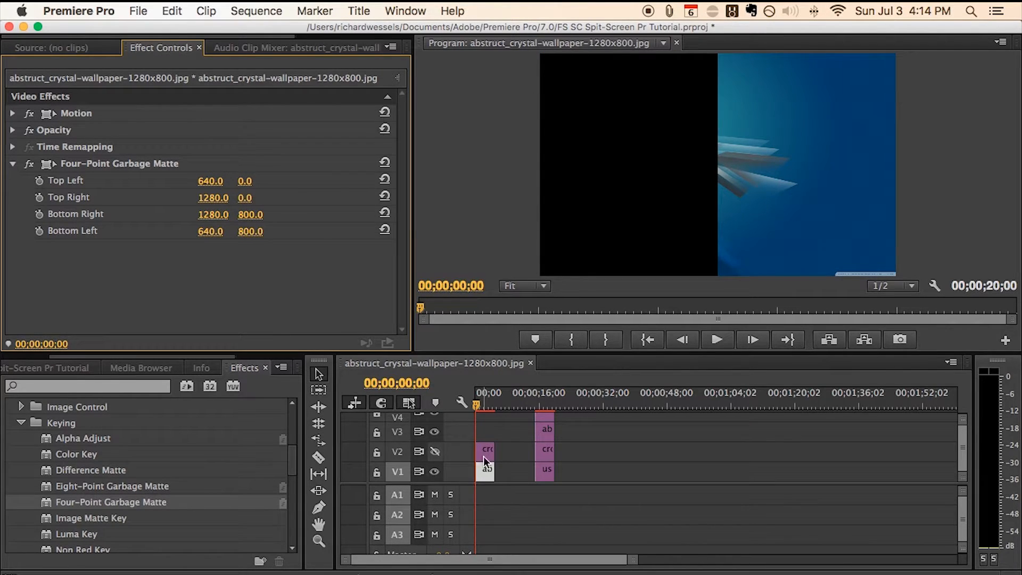
Turn the V2 track output back on and remove the Four-Point Garbage Matte effect from the first V1 clip.
click(436, 452)
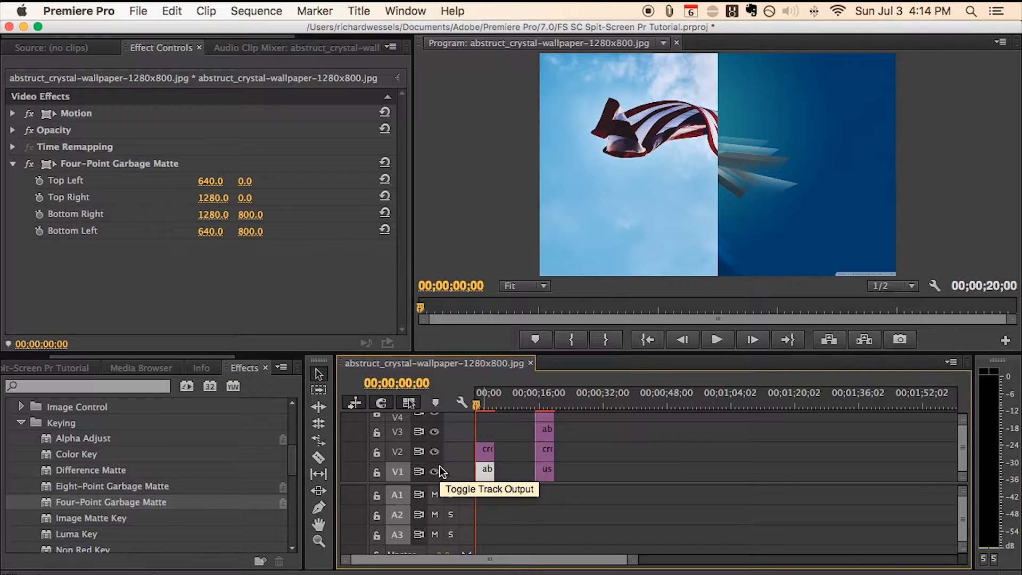
click(128, 168)
key(Delete)
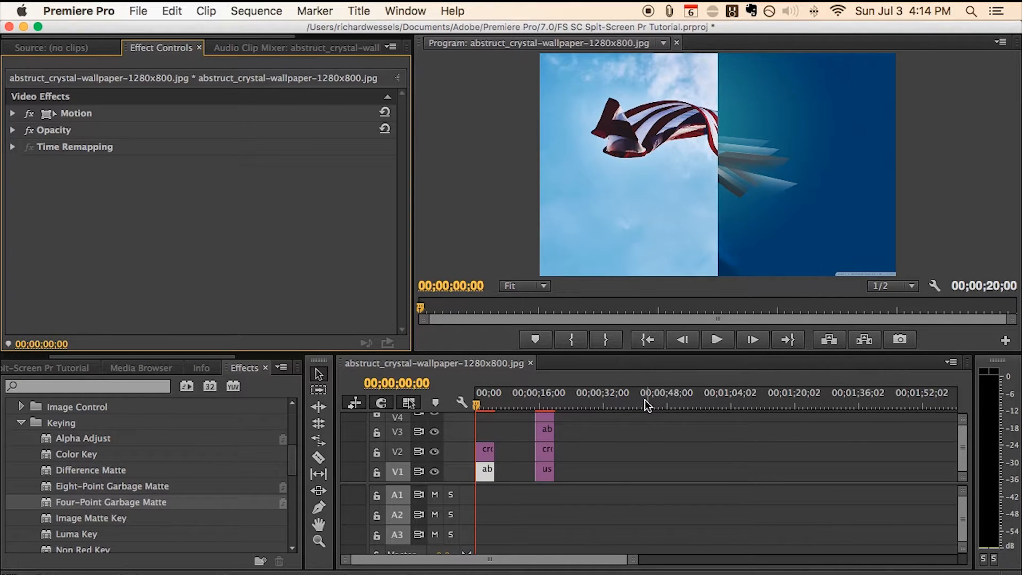
Select the V4 clip in the four-way split at 00;00;17;05 and isolate its layer by hiding V3, V2 and V1.
click(546, 398)
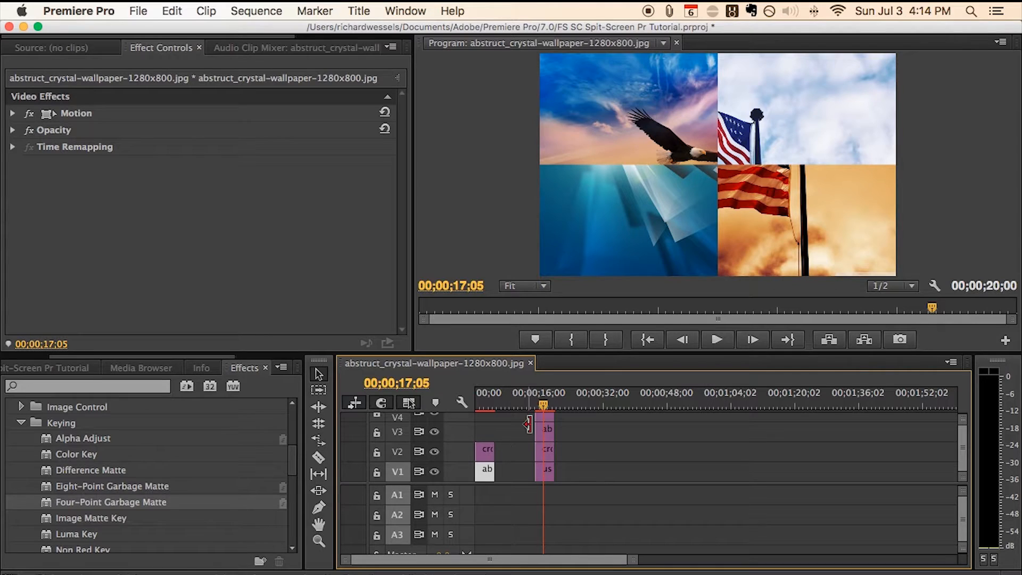
click(544, 415)
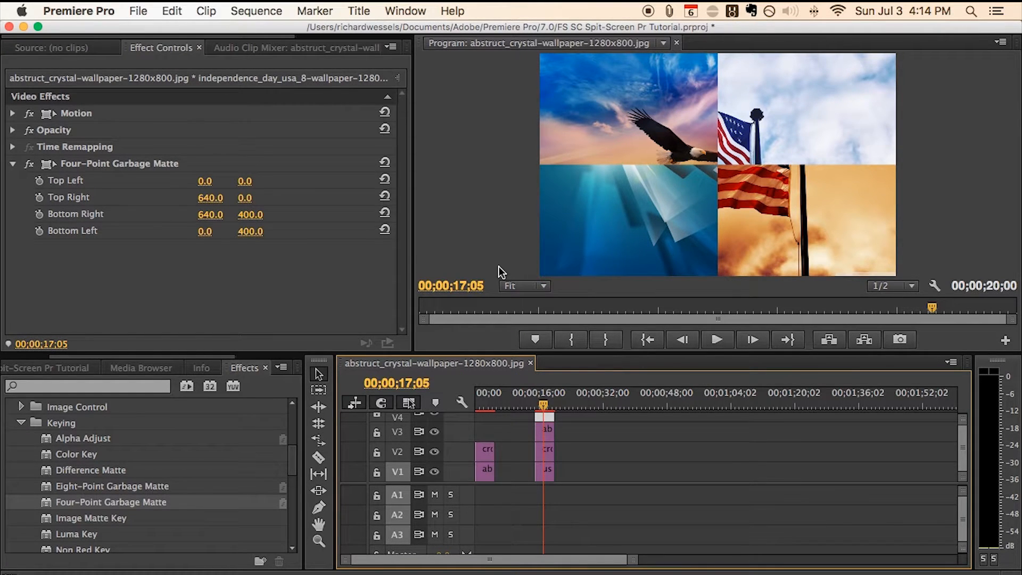
click(435, 431)
click(434, 451)
click(434, 471)
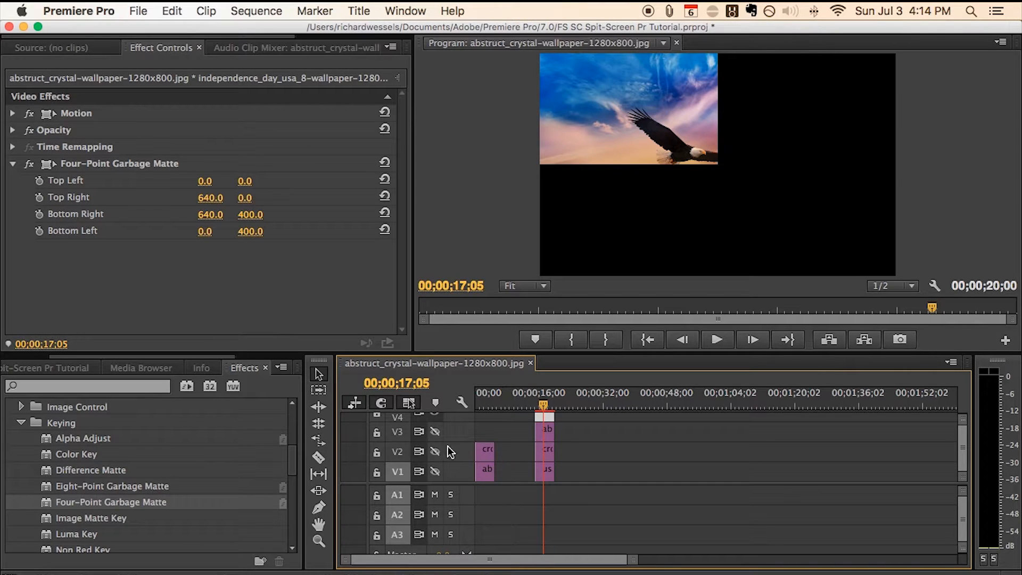
Show the V3 layer and toggle V4 output so that only V3 is displayed.
click(434, 431)
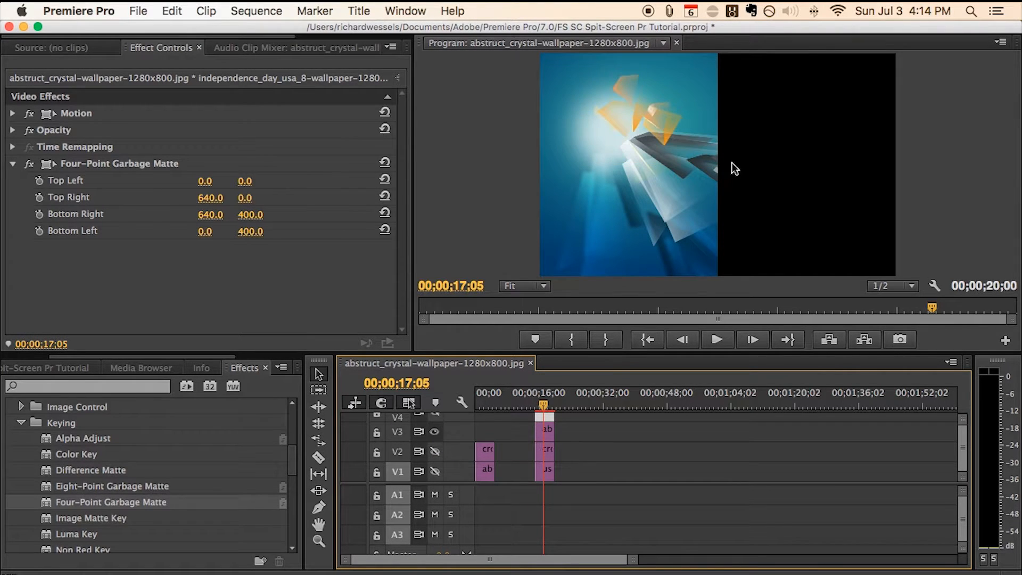
click(432, 417)
click(432, 416)
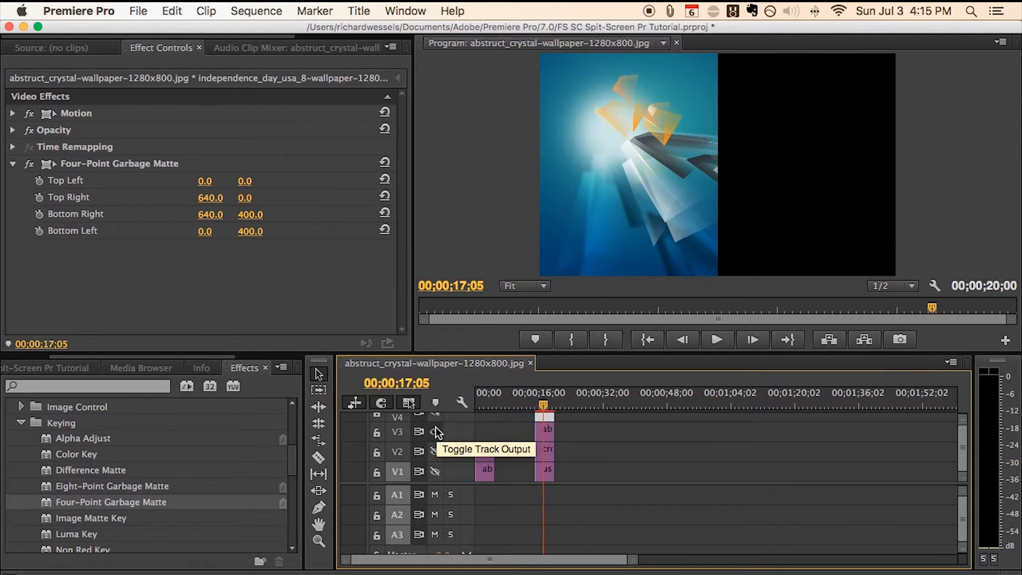
Hide V3 and show V2, toggling V4 on and off to compare the two upper layers.
click(434, 431)
click(435, 451)
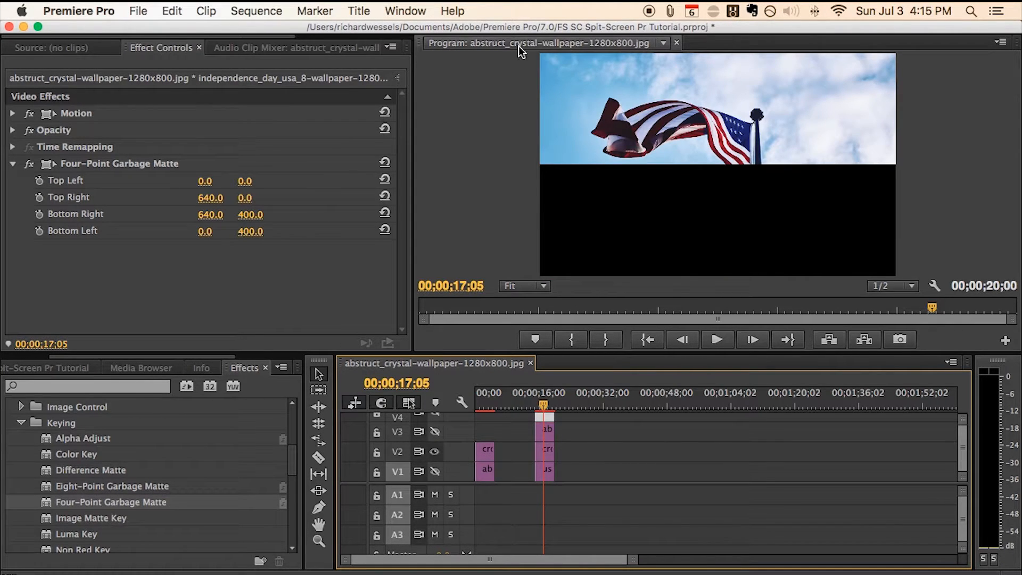
click(436, 417)
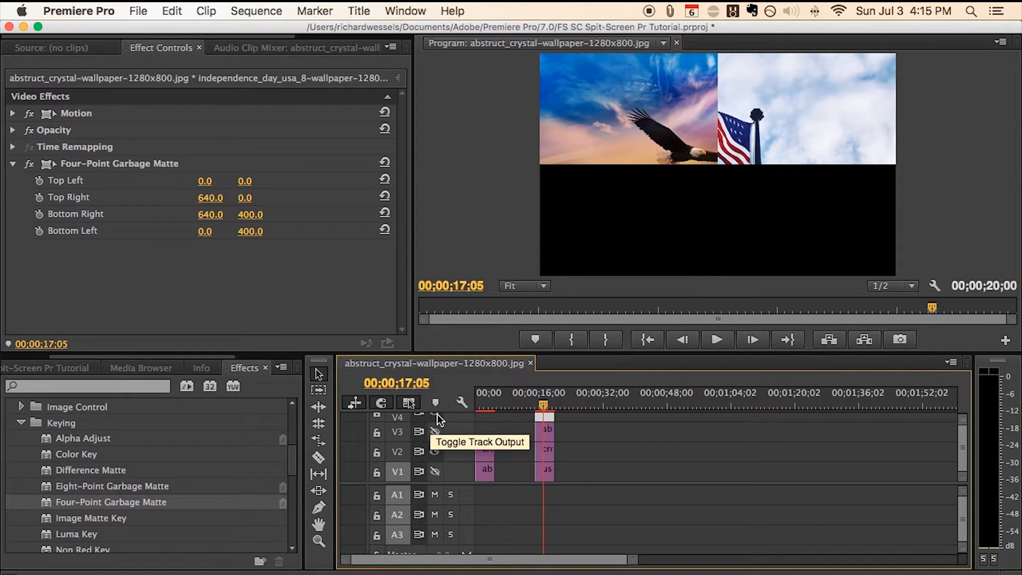
click(436, 419)
Isolate the V1 layer of the four-way split, and turn V2, V3 and V4 track output back on one by one.
click(436, 471)
click(436, 451)
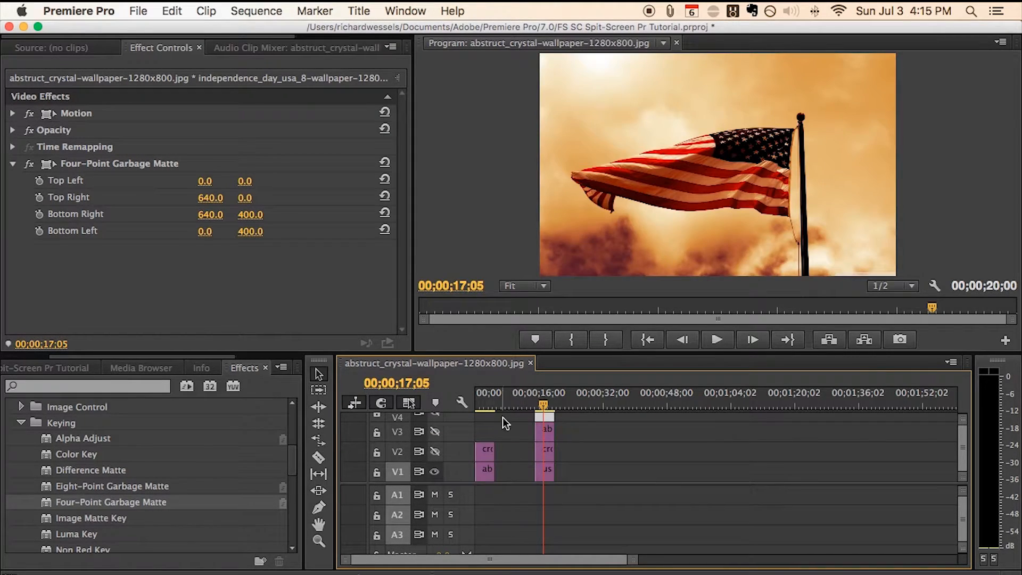
click(435, 452)
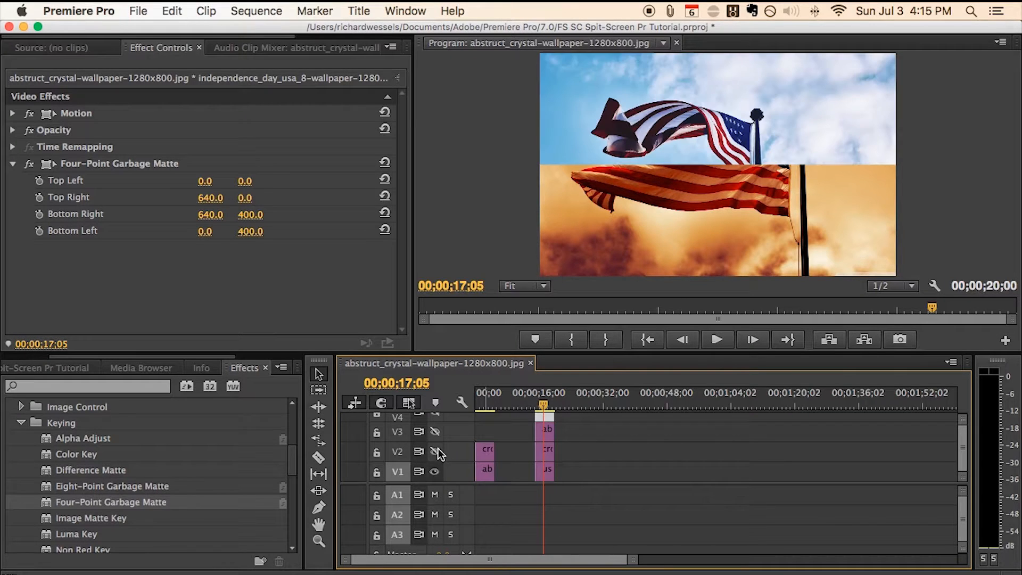
click(434, 432)
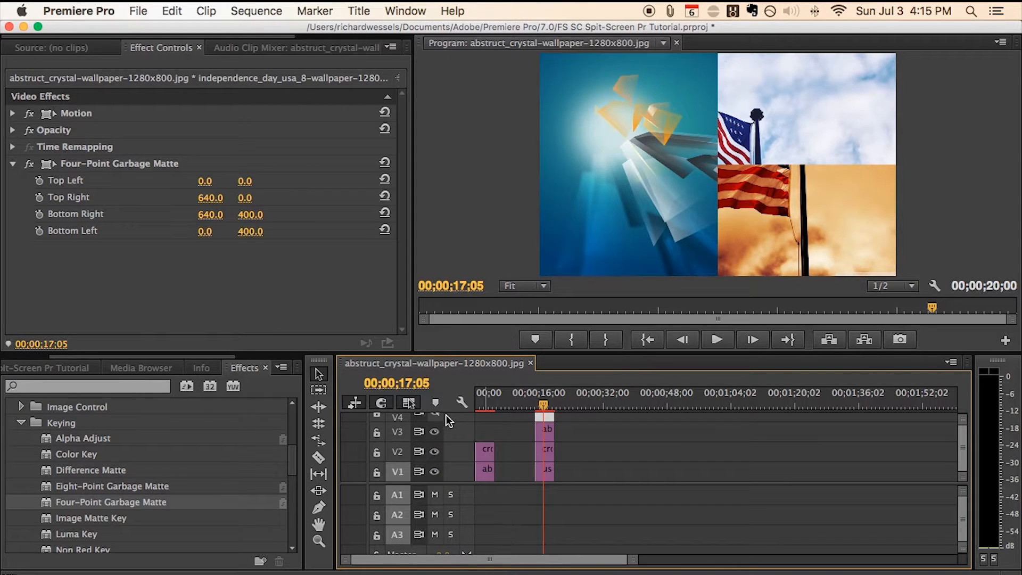
click(435, 415)
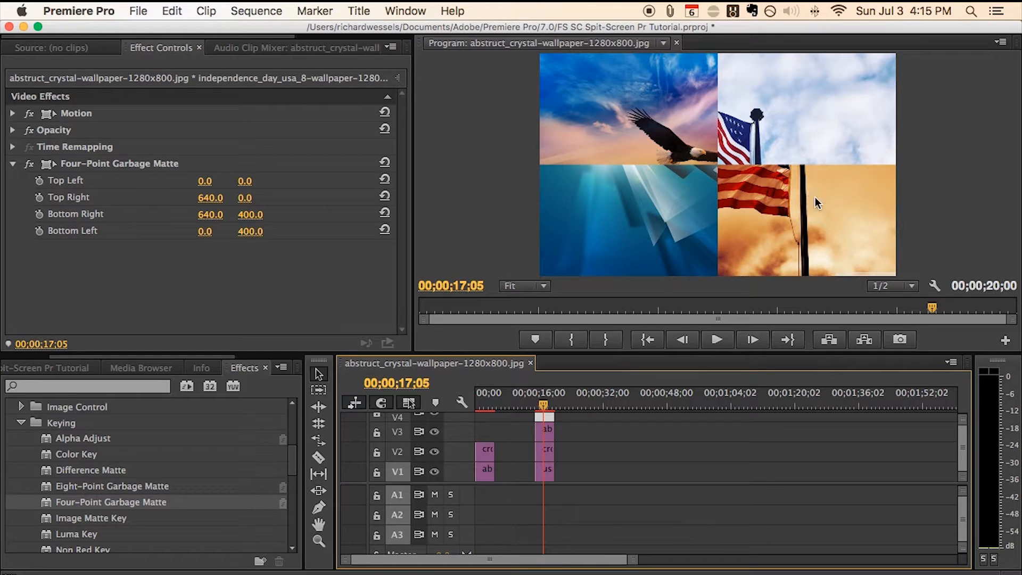
Remove the Four-Point Garbage Matte effect from the V4, V3 and V2 clips of the four-way split and reselect the V4 clip.
click(121, 168)
key(Delete)
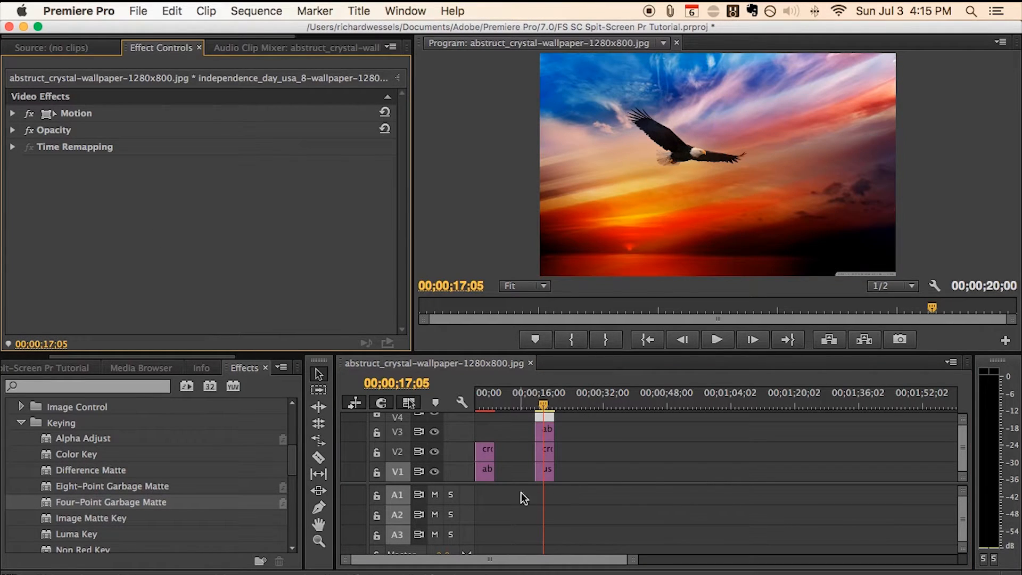
click(545, 432)
click(85, 167)
key(Delete)
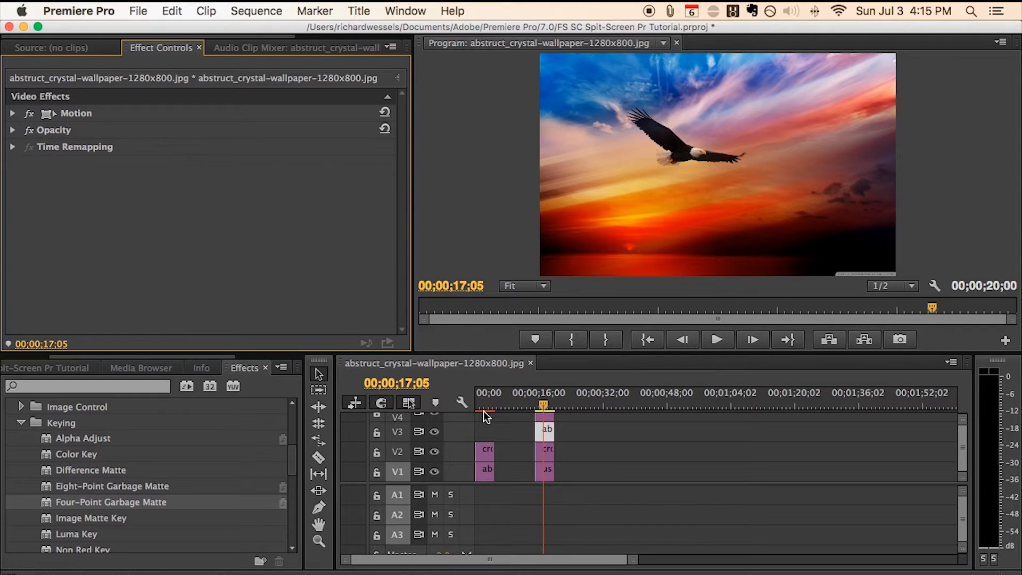
click(553, 452)
click(64, 162)
key(Delete)
click(544, 471)
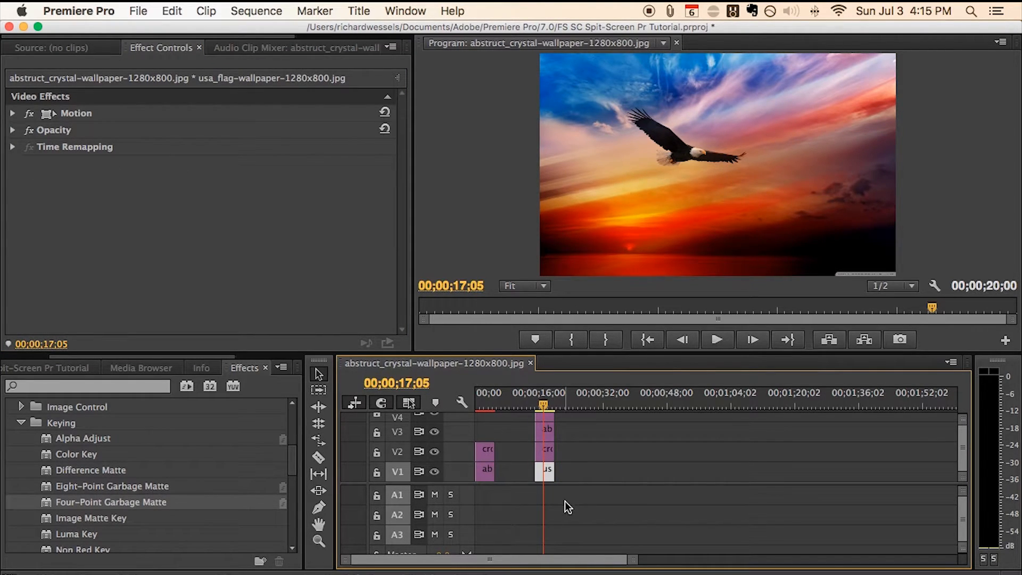
click(544, 415)
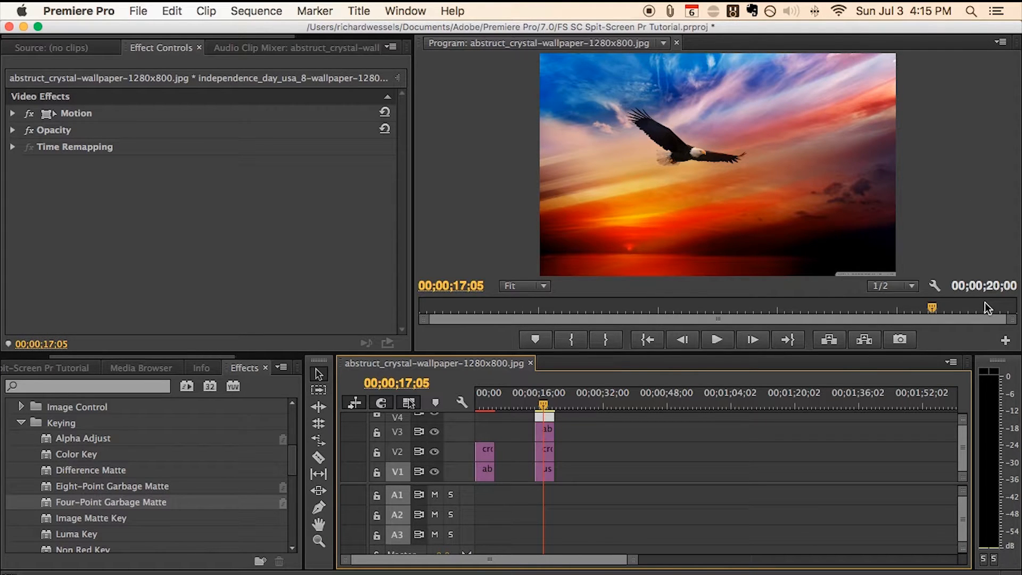
Move the playhead to 00;00;15;29 and set the program preview's playback resolution to Full.
click(897, 304)
click(897, 287)
click(885, 299)
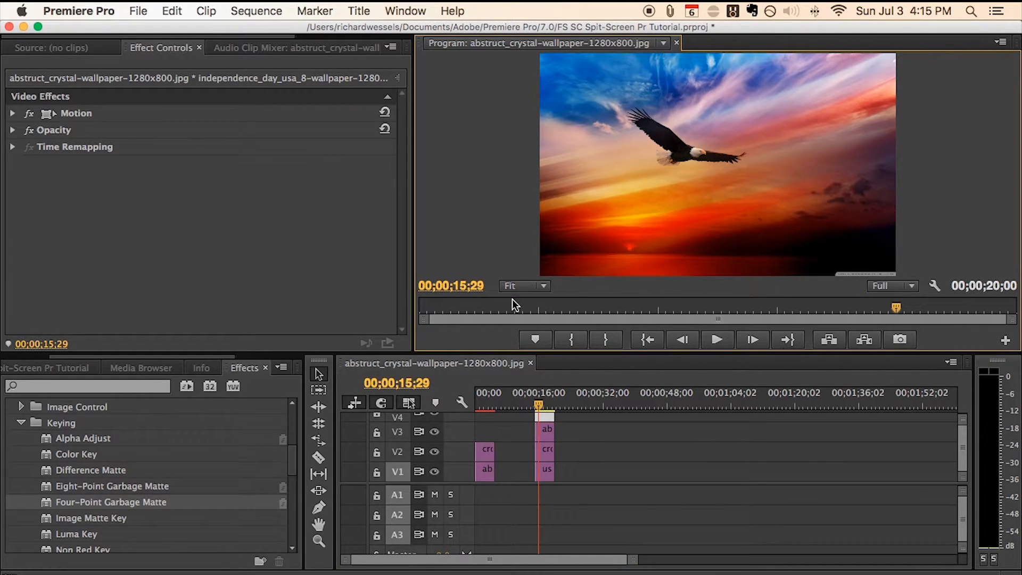
Zoom the program preview to 200% and examine the bottom-right corner of the eagle picture.
click(530, 284)
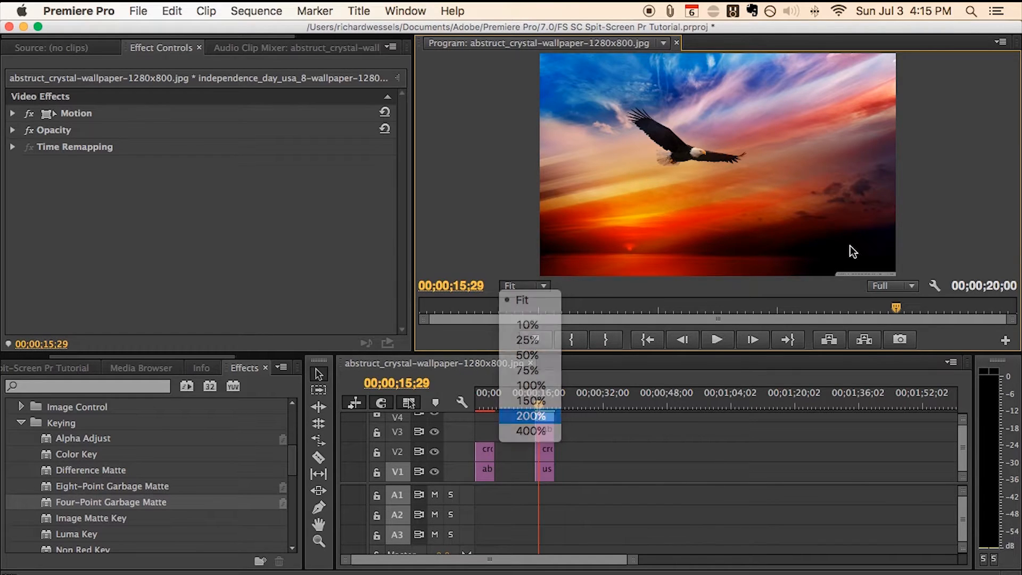
click(526, 416)
drag(675, 271, 838, 270)
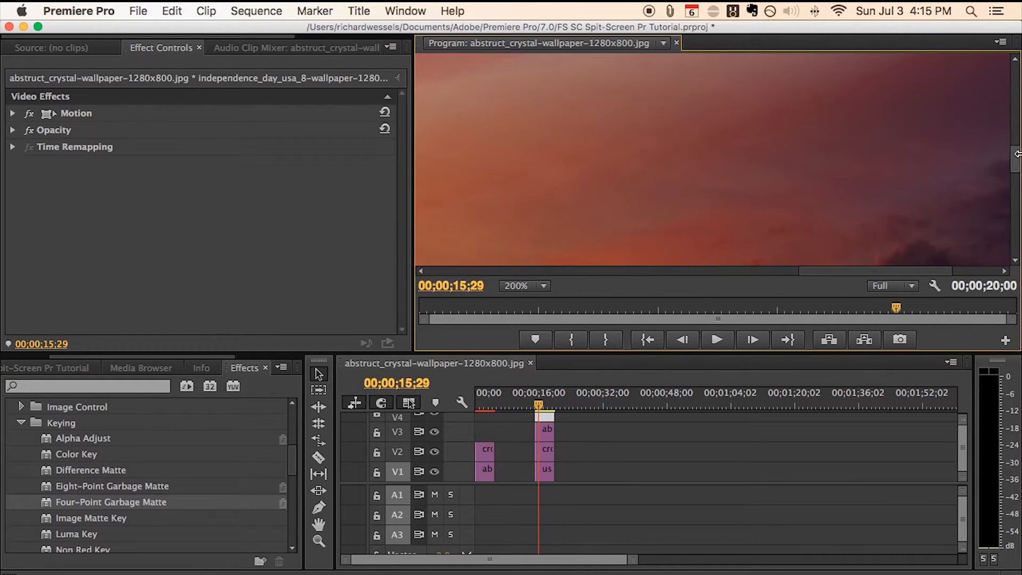
drag(1015, 159, 1017, 241)
drag(844, 271, 883, 271)
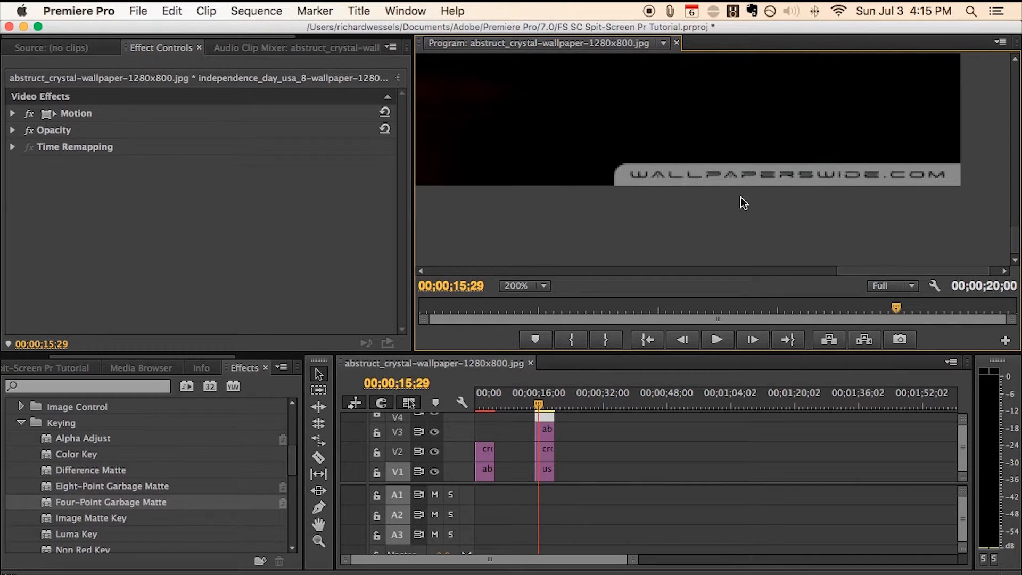
Set the playback resolution to 1/2 and the program preview's zoom level to Fit.
click(903, 286)
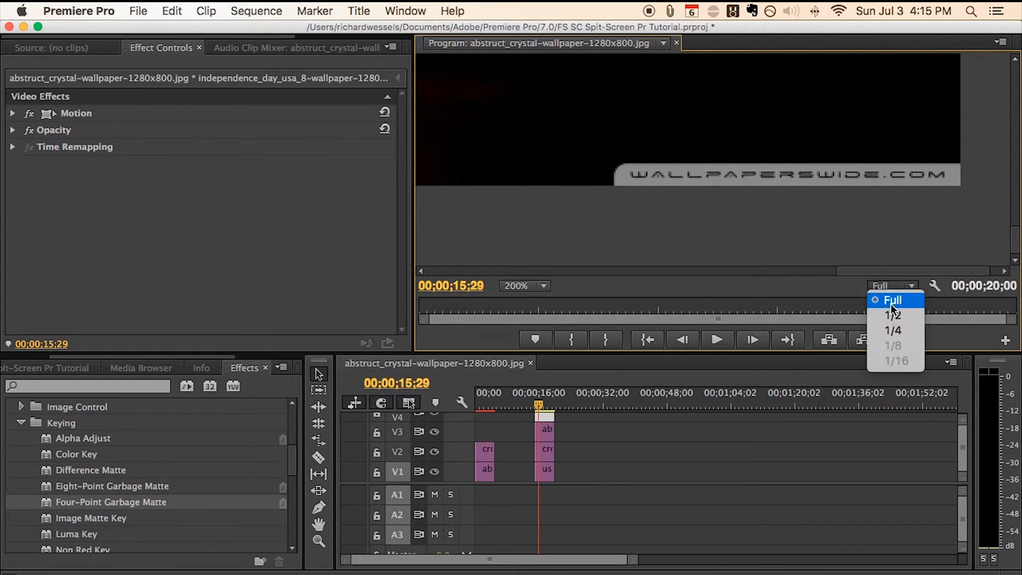
click(888, 315)
click(543, 286)
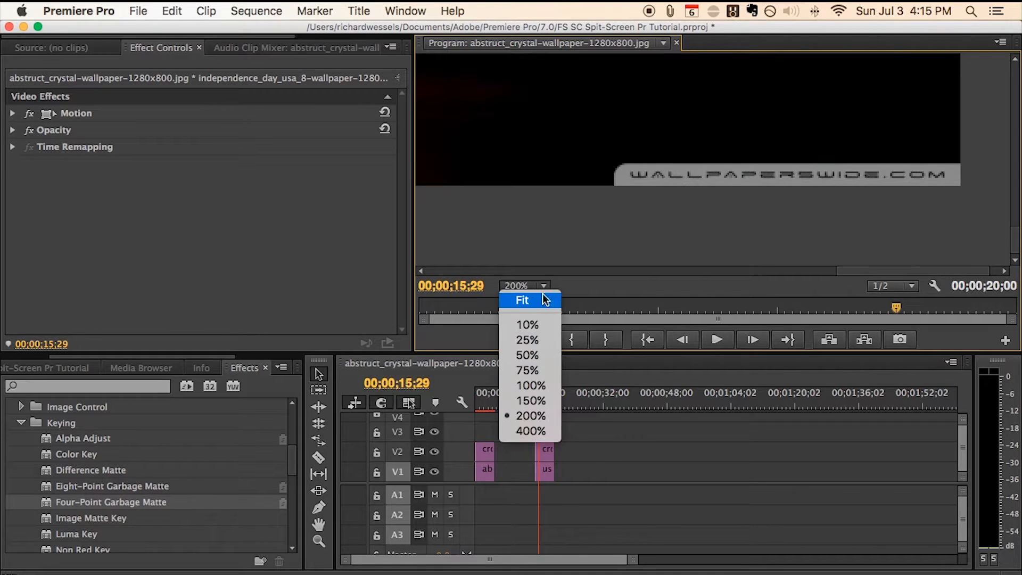
click(521, 297)
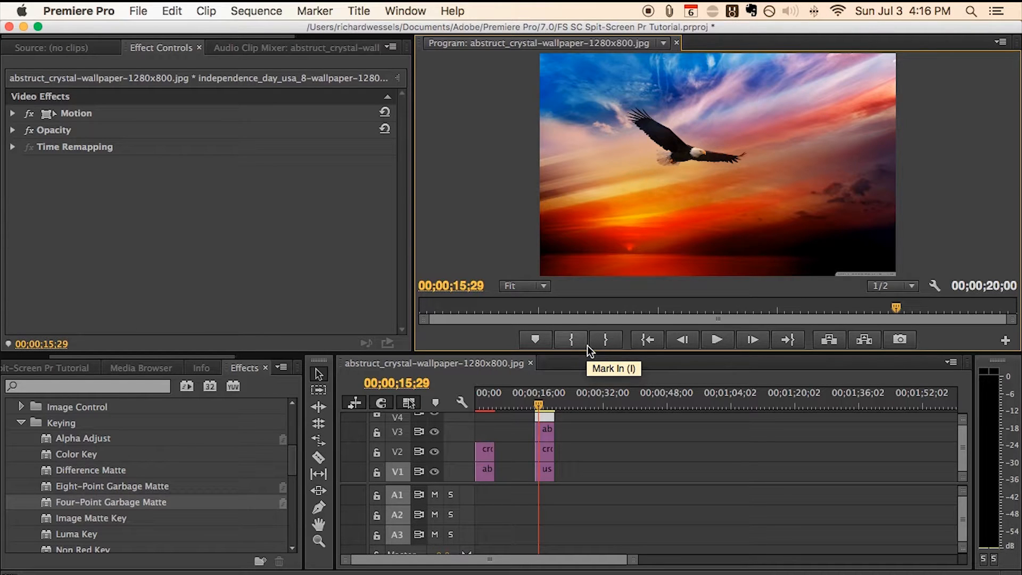
Apply Four-Point Garbage Matte to the V4 clip, set its Top Right and Bottom Right X values to 640, and save the project midway.
double_click(95, 502)
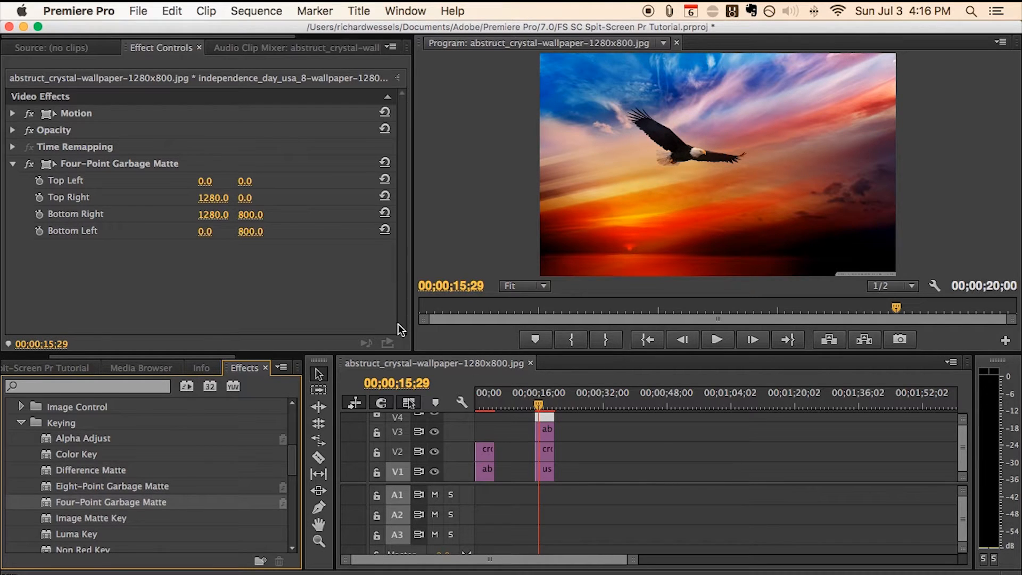
click(94, 165)
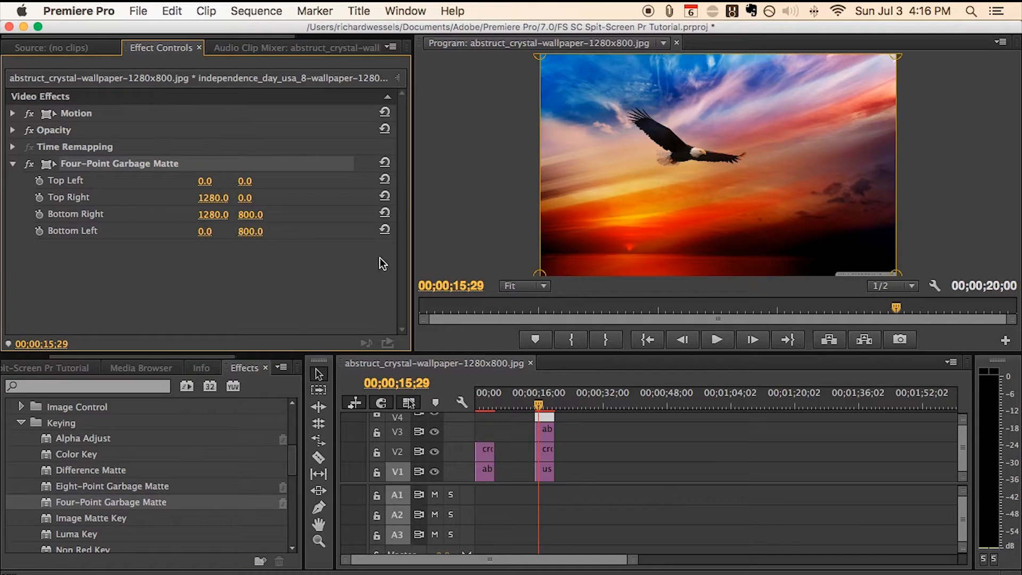
click(214, 196)
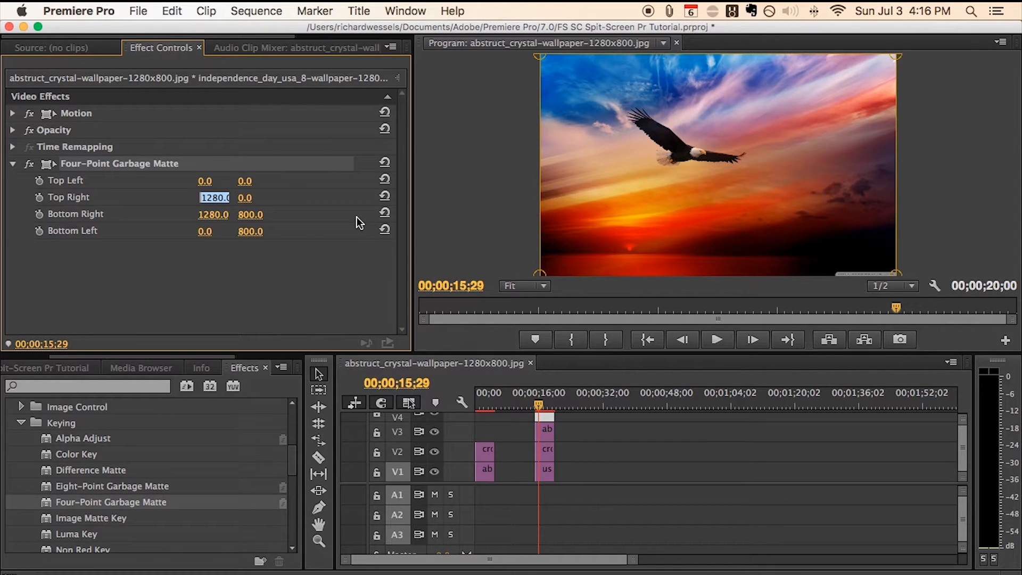
text(640)
click(357, 281)
key(super+s)
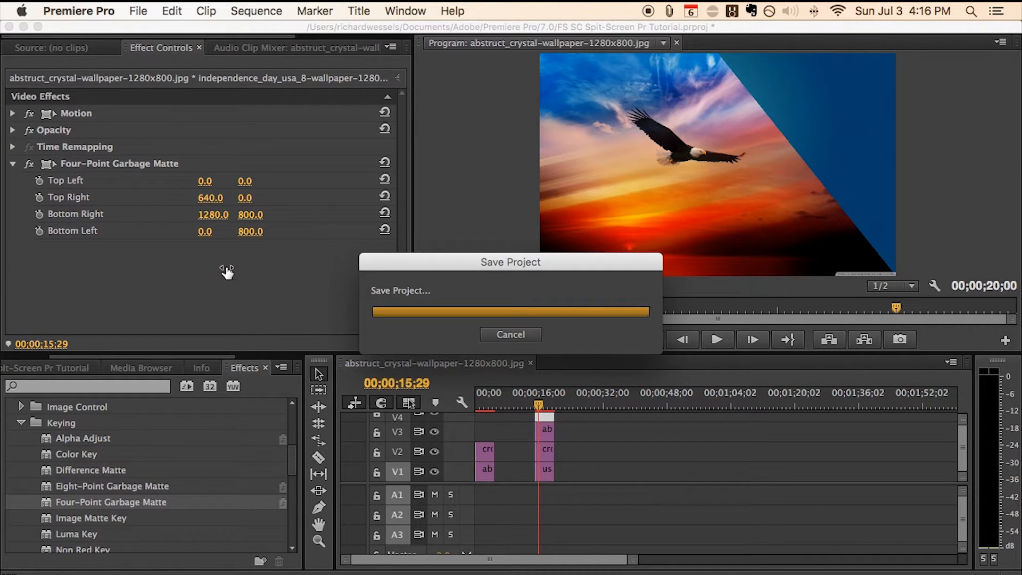
text(640)
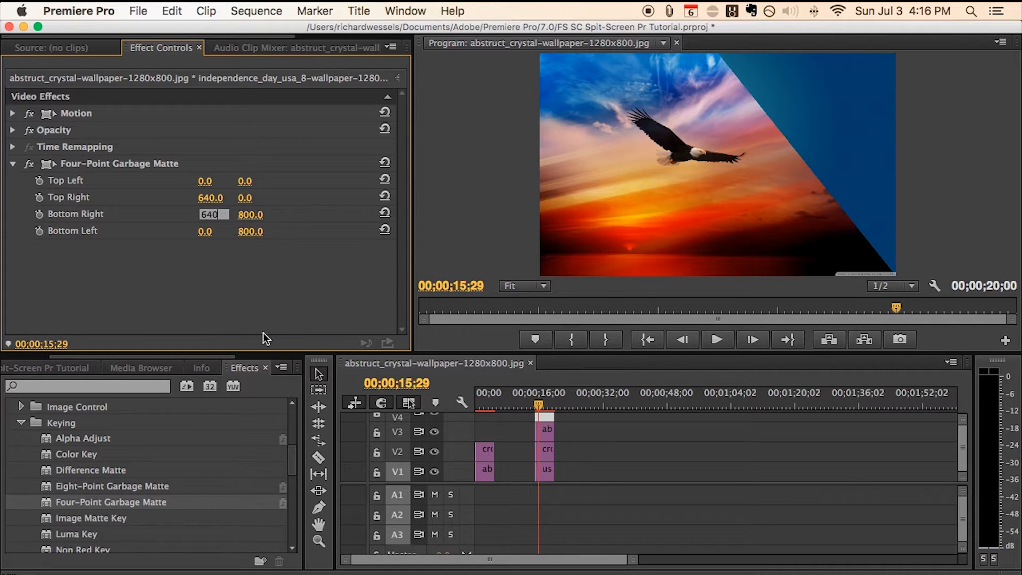
key(Return)
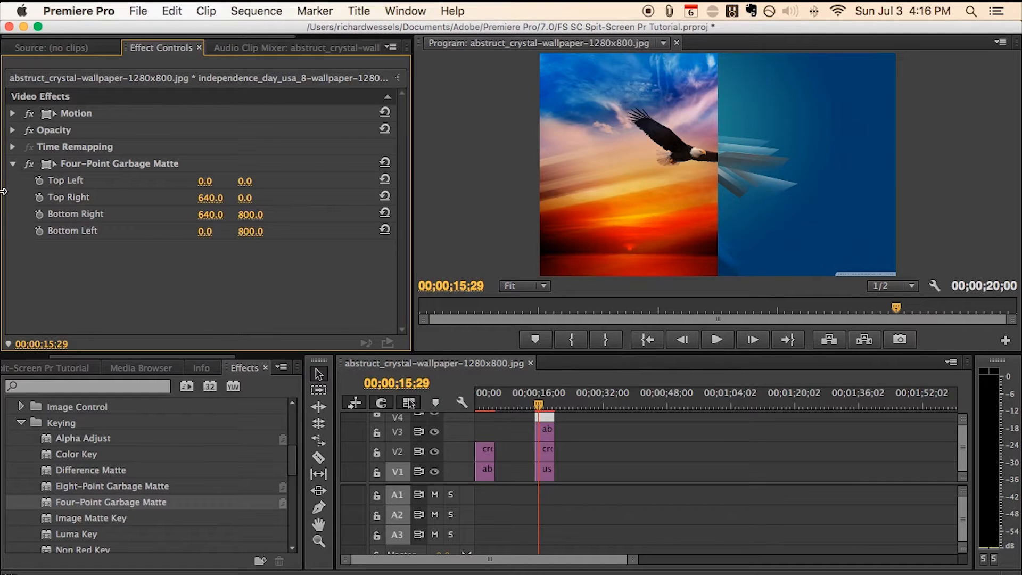
Try moving the V4 matte's bottom-right and bottom-left corners freehand in the preview, undoing each move.
click(86, 165)
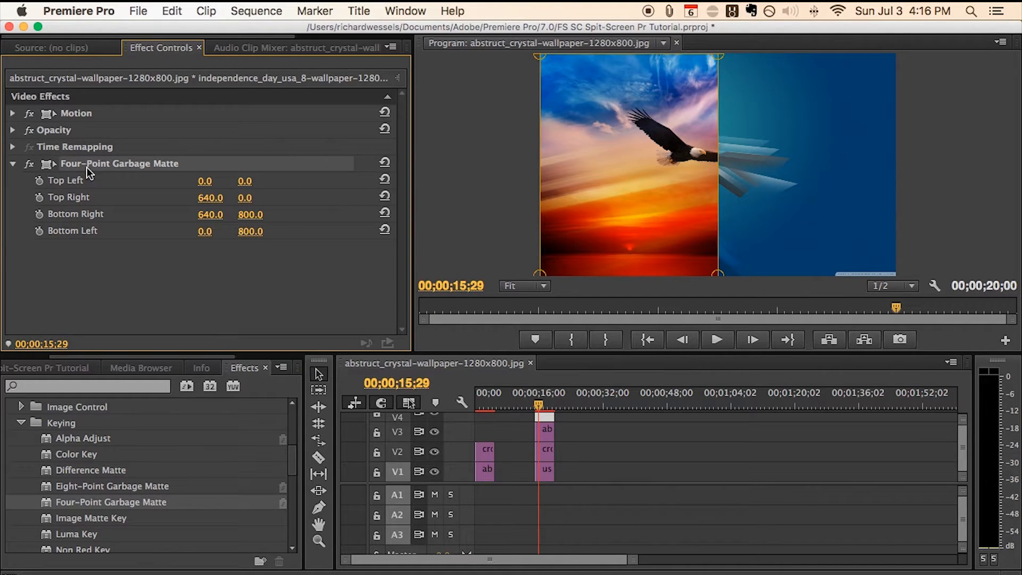
drag(716, 269, 646, 247)
key(super+z)
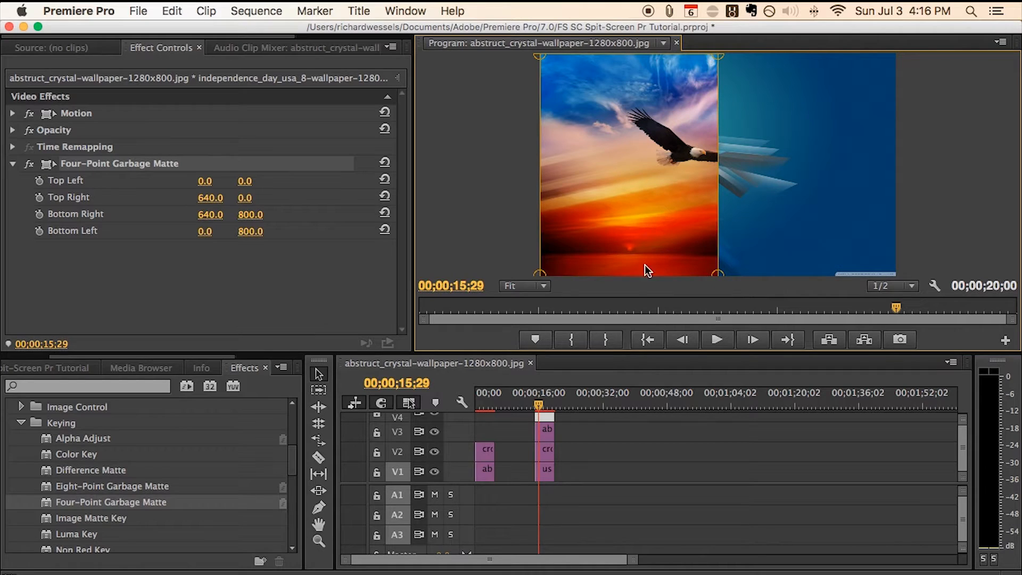
drag(542, 273, 558, 196)
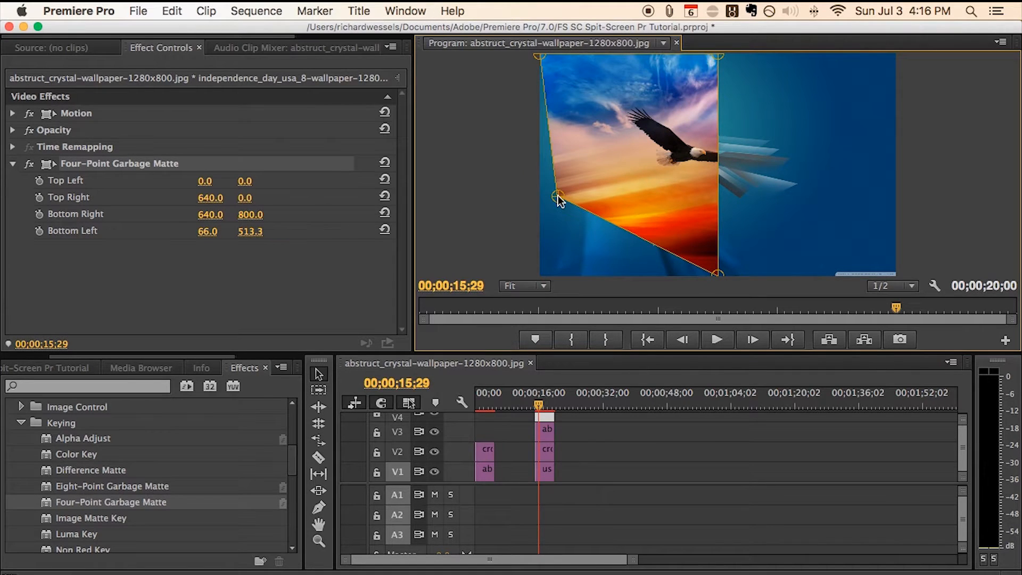
key(super+z)
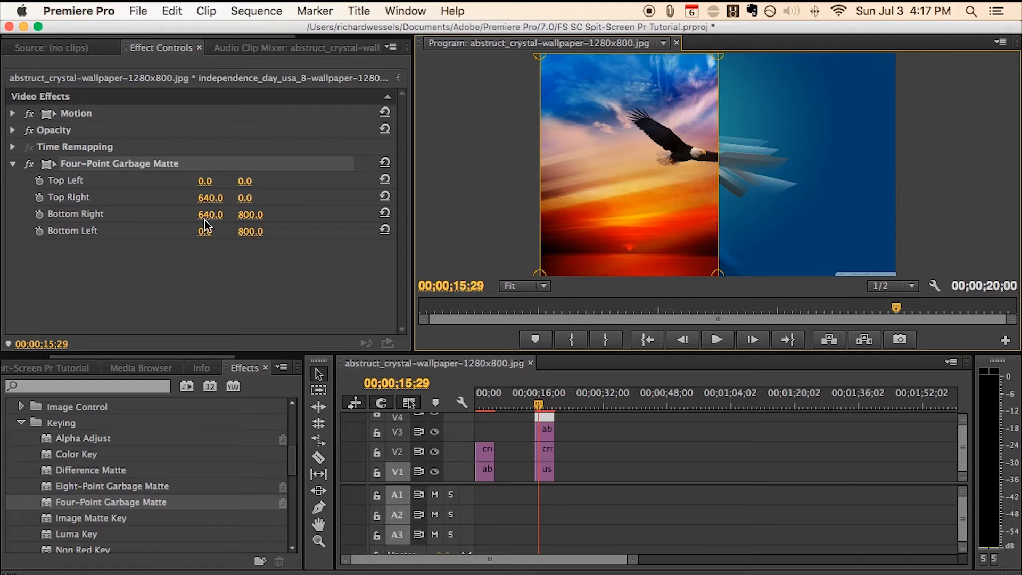
Set the V4 matte's Bottom Left and Bottom Right Y values to 400 to crop the eagle to the upper-left quarter.
drag(204, 240, 221, 230)
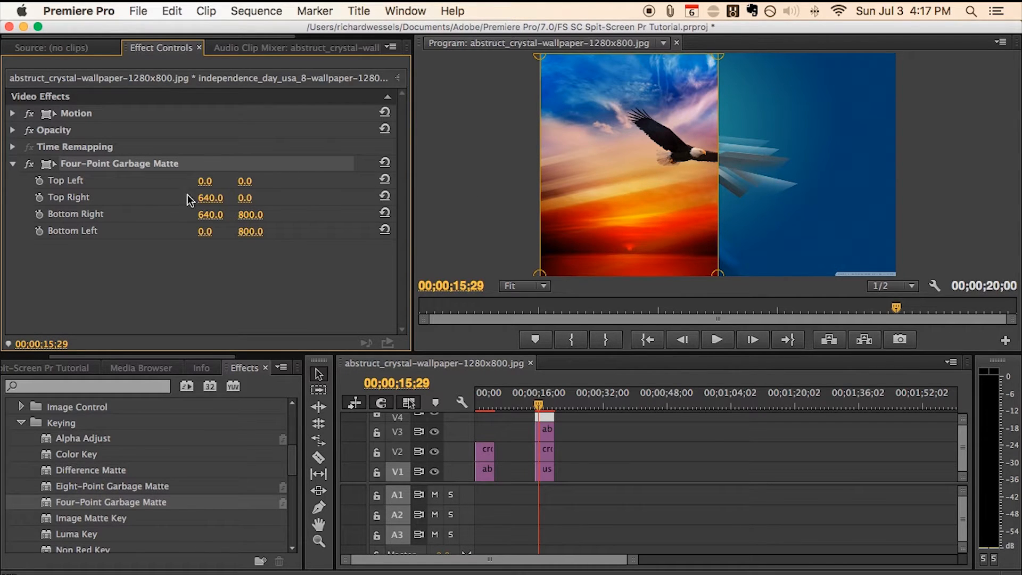
mouse_move(245, 198)
mouse_down()
mouse_move(298, 198)
mouse_move(245, 198)
mouse_up()
click(250, 232)
text(400)
click(286, 277)
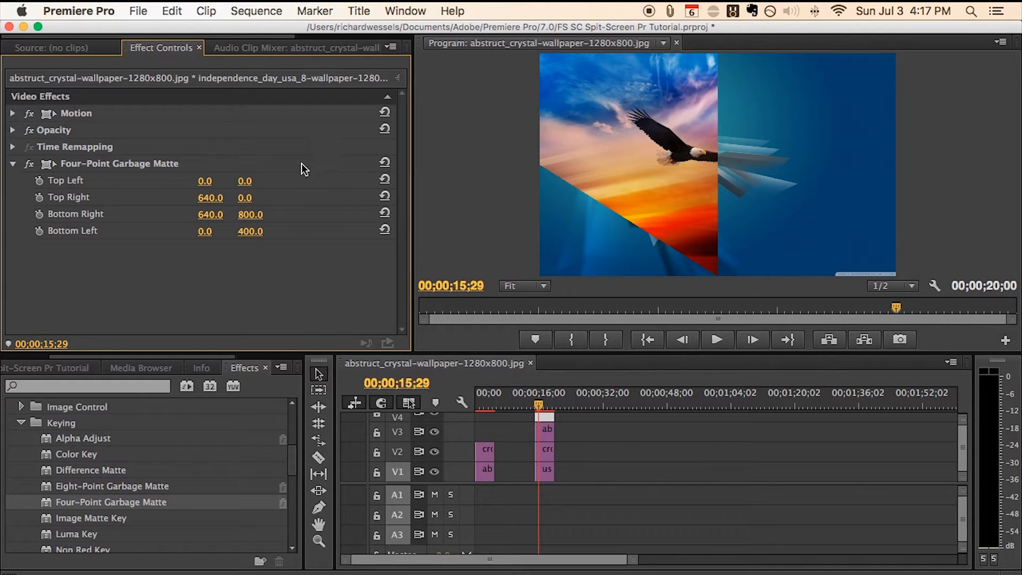
click(251, 214)
text(400)
key(Return)
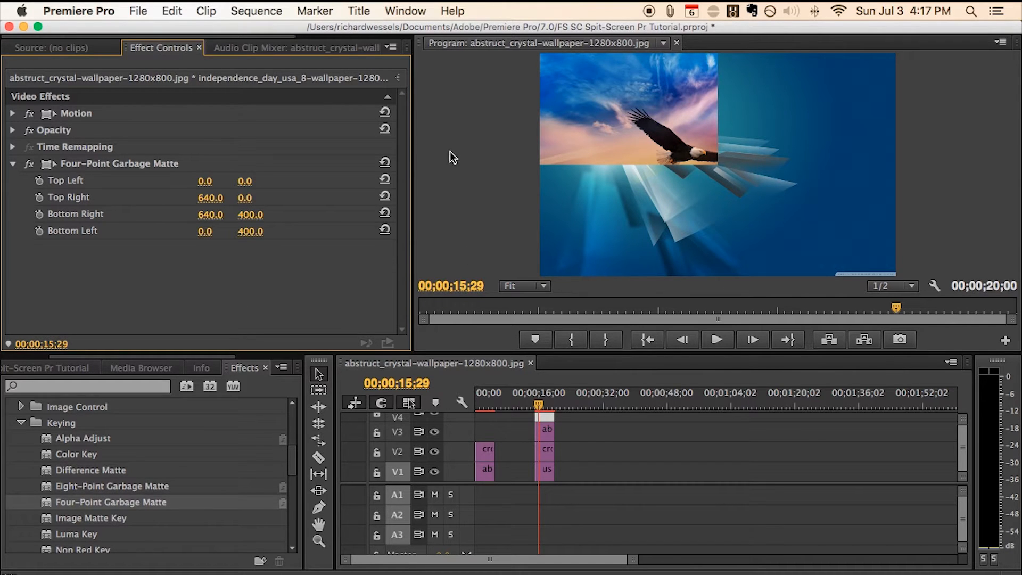
Hide the V4 track and apply the Four-Point Garbage Matte effect to the V3 clip of the four-way split.
click(548, 434)
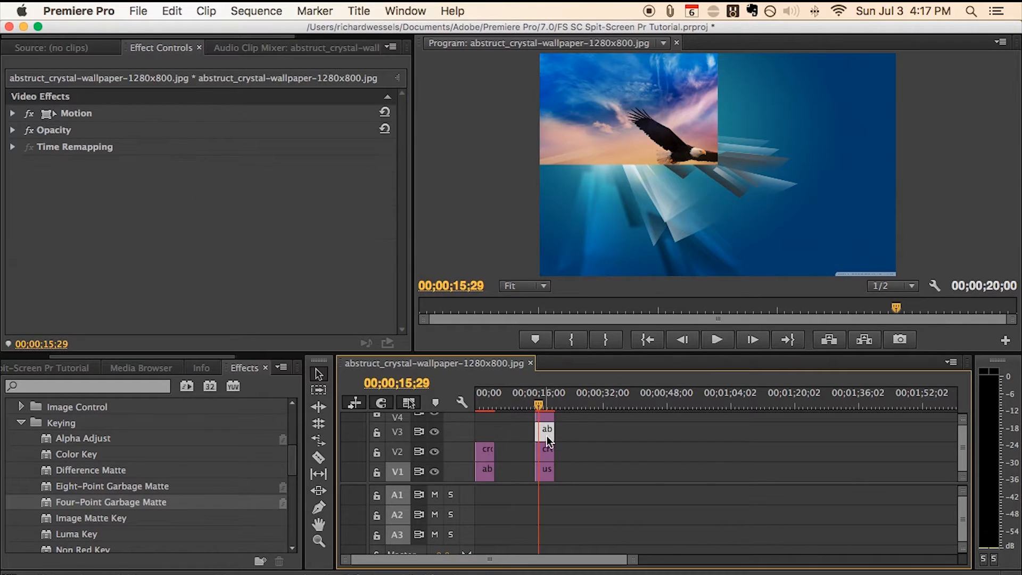
click(433, 415)
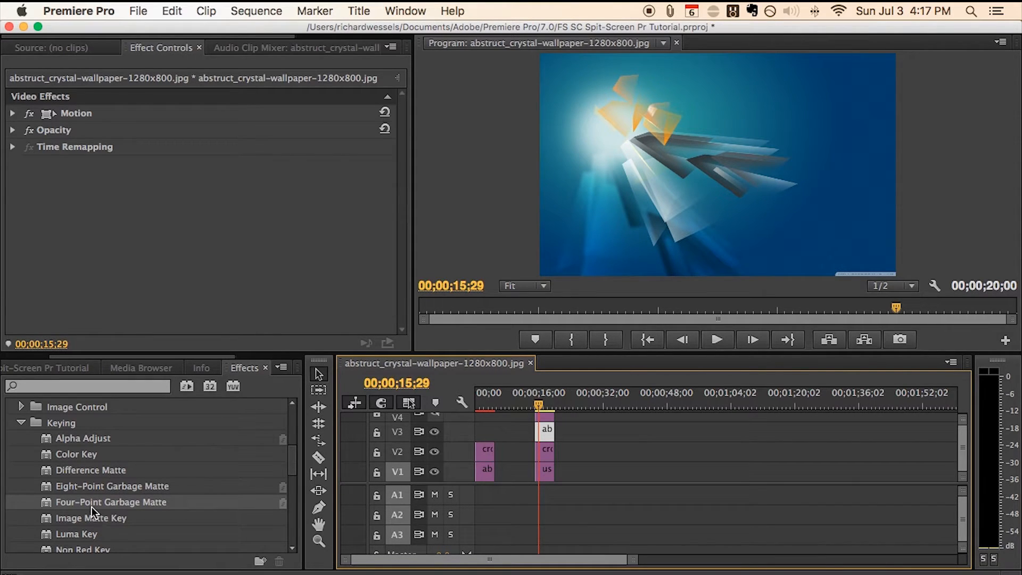
drag(106, 506, 87, 217)
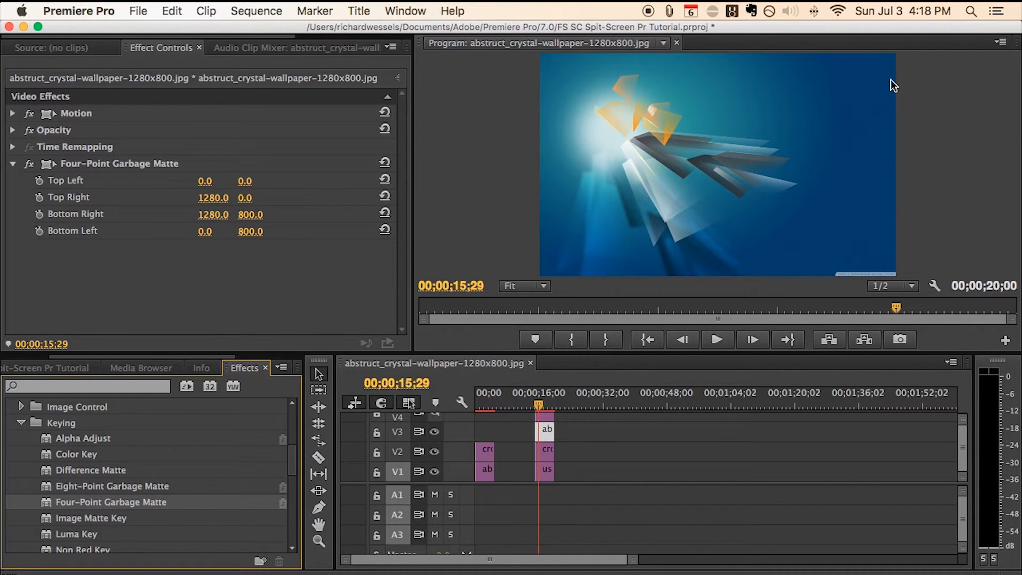
Crop the V3 clip to its left half by setting the matte's Top Right and Bottom Right X values to 640.
click(213, 197)
text(640)
key(Return)
click(218, 213)
text(640)
key(Return)
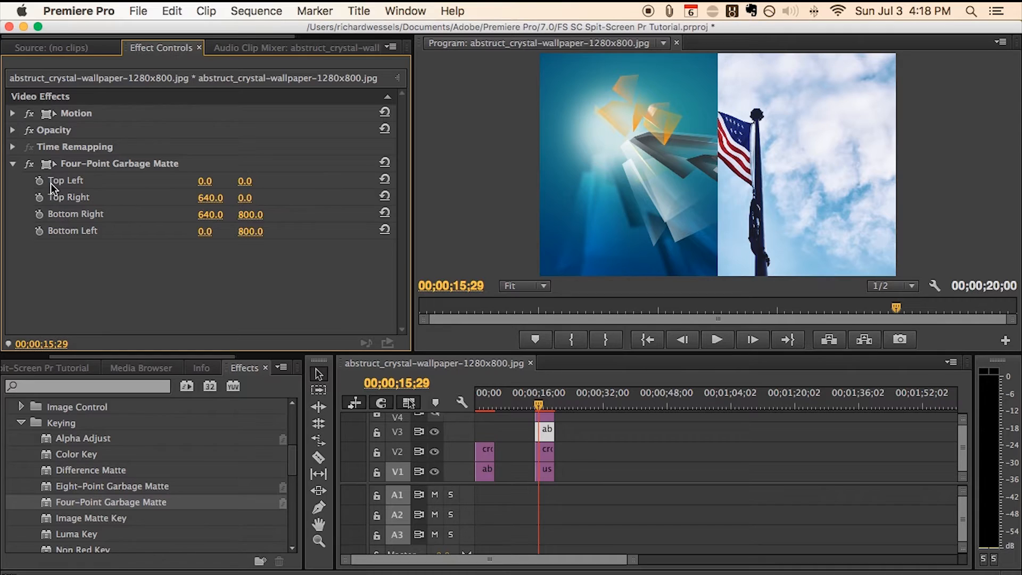
Set the V3 matte's Top Left and Top Right Y values to 400, leaving only the clip's lower-left quarter.
click(245, 181)
text(400)
click(250, 197)
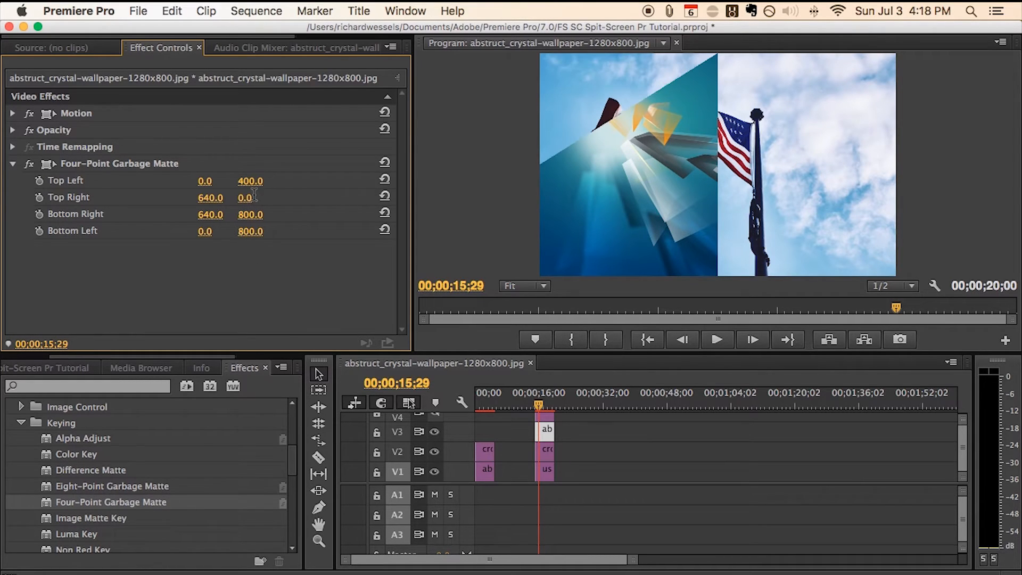
text(400)
key(Return)
Hide the V3 track and apply the Four-Point Garbage Matte effect to the V2 clip of the four-way split.
click(435, 430)
click(546, 452)
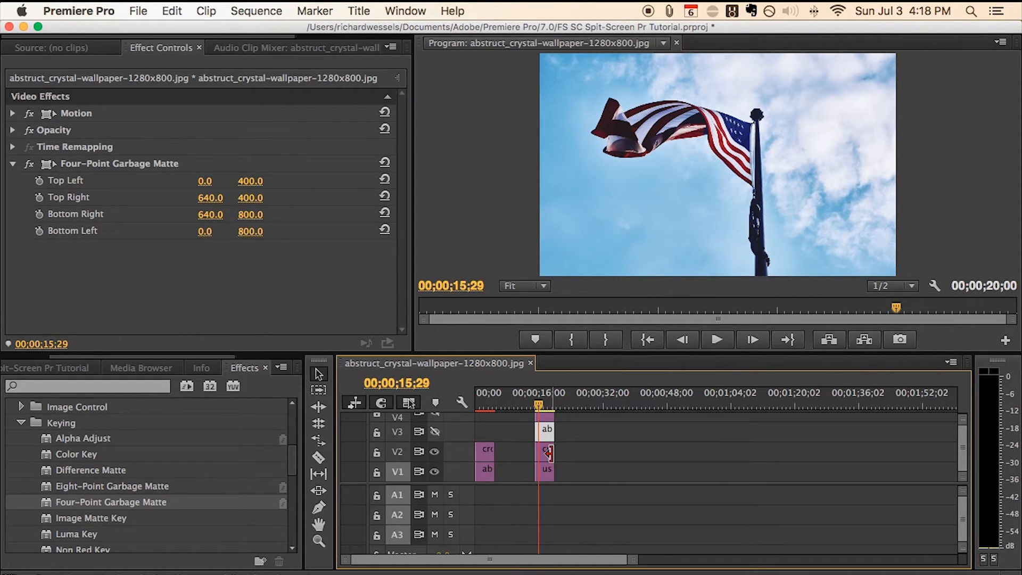
drag(79, 508, 222, 318)
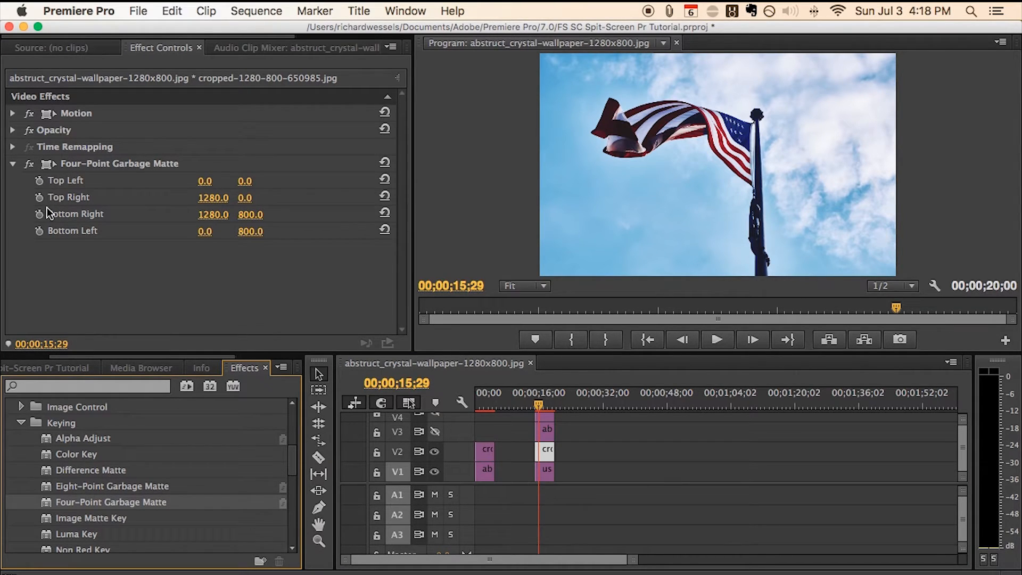
Crop the V2 clip to its right half by setting the matte's Top Left and Bottom Left X values to 640.
click(85, 234)
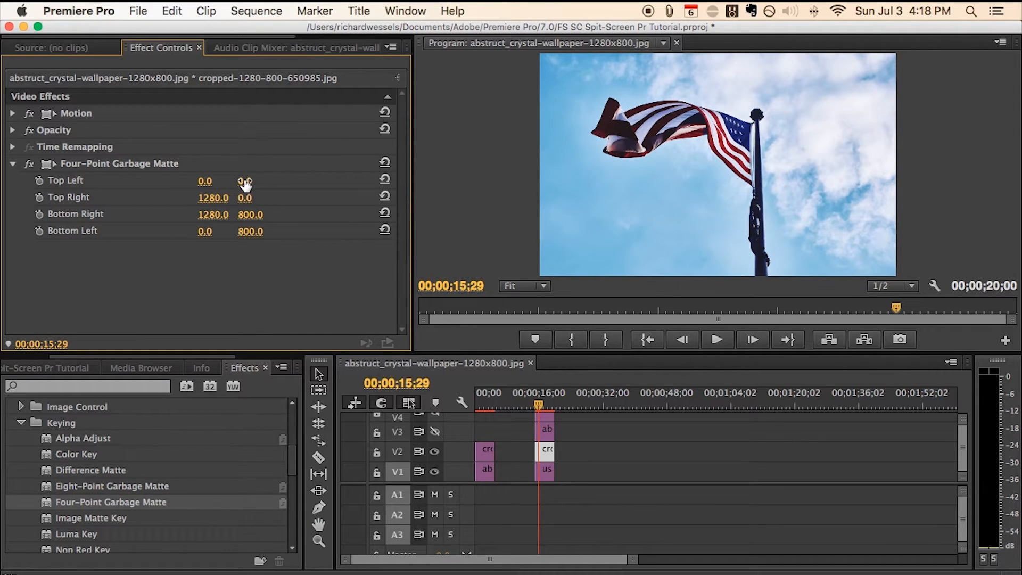
click(214, 179)
text(640)
key(Return)
click(206, 232)
text(640)
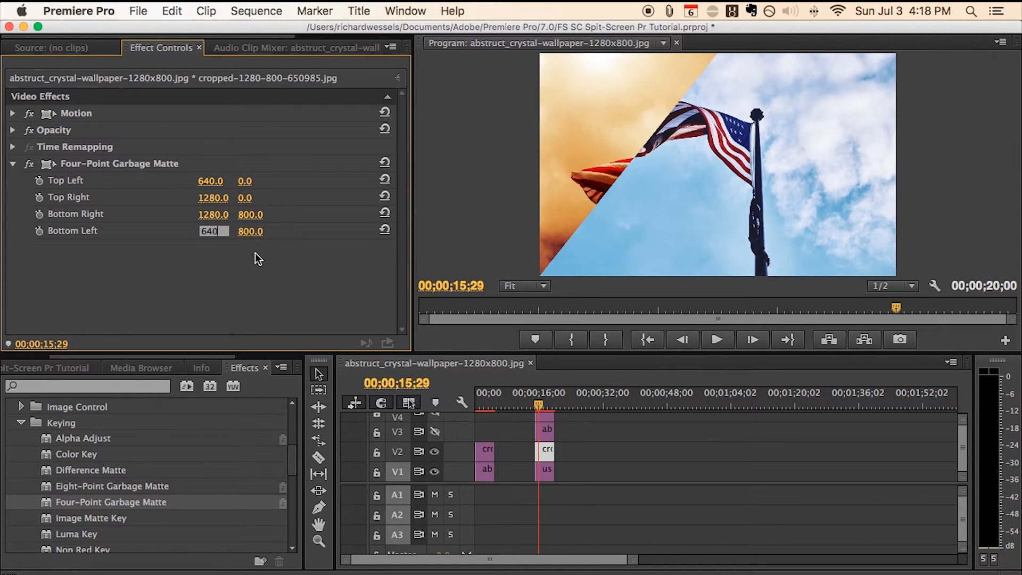
key(Return)
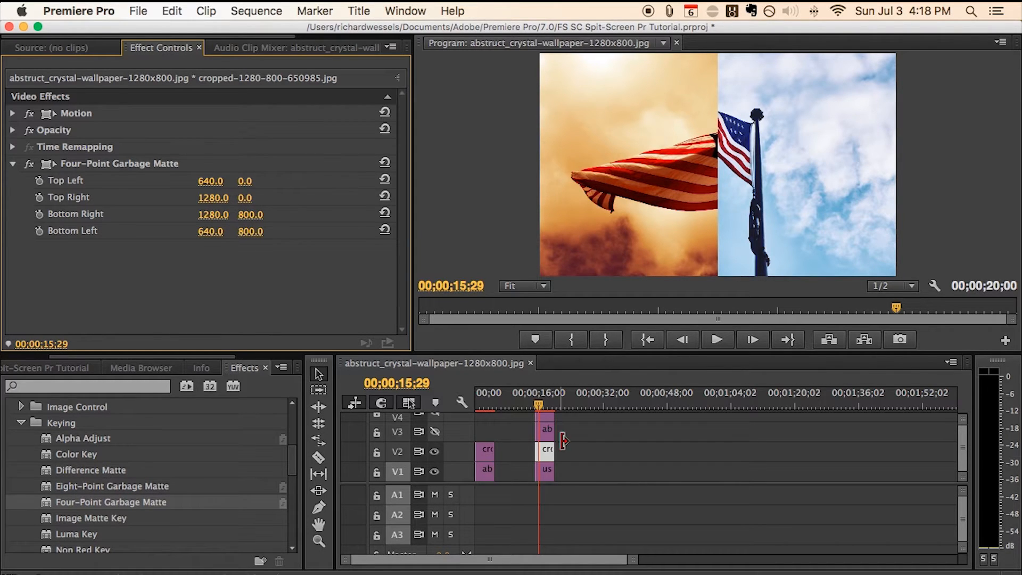
Hide the V1 track and set the V2 matte's Bottom Left and Bottom Right Y values to 400, leaving only the clip's upper-right quarter.
click(434, 472)
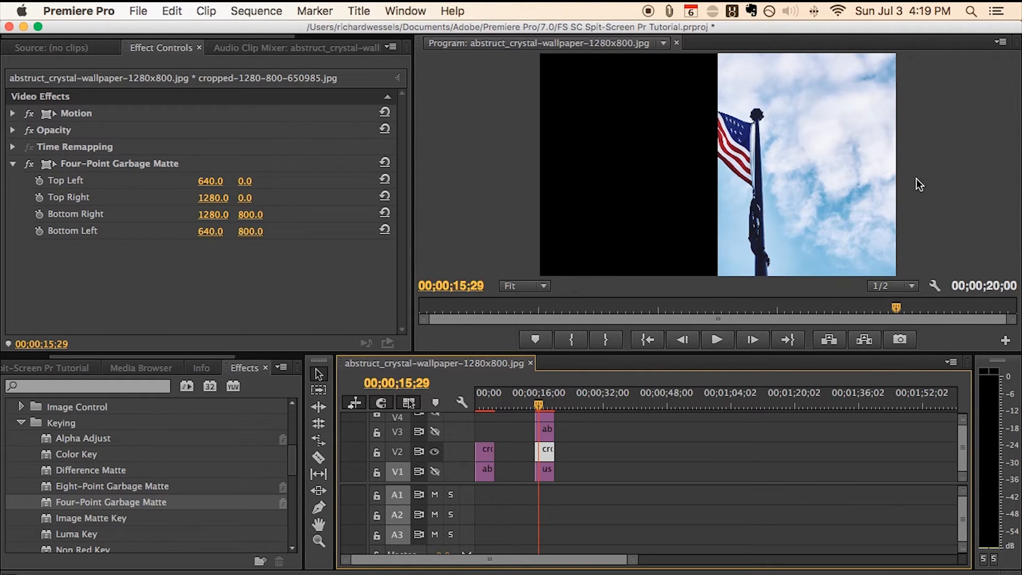
click(250, 231)
text(4)
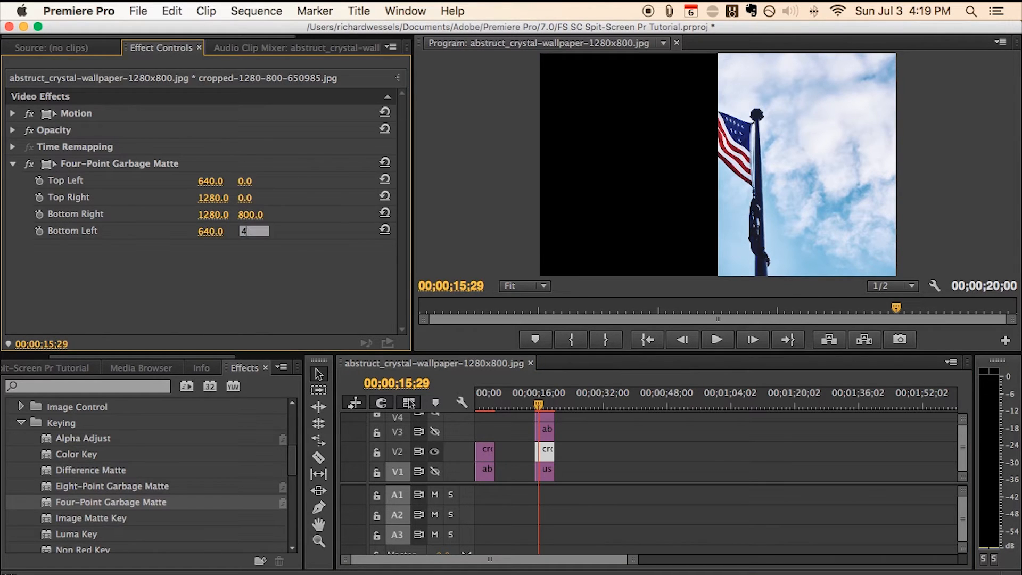
text(00)
key(Return)
click(253, 214)
text(400)
key(Return)
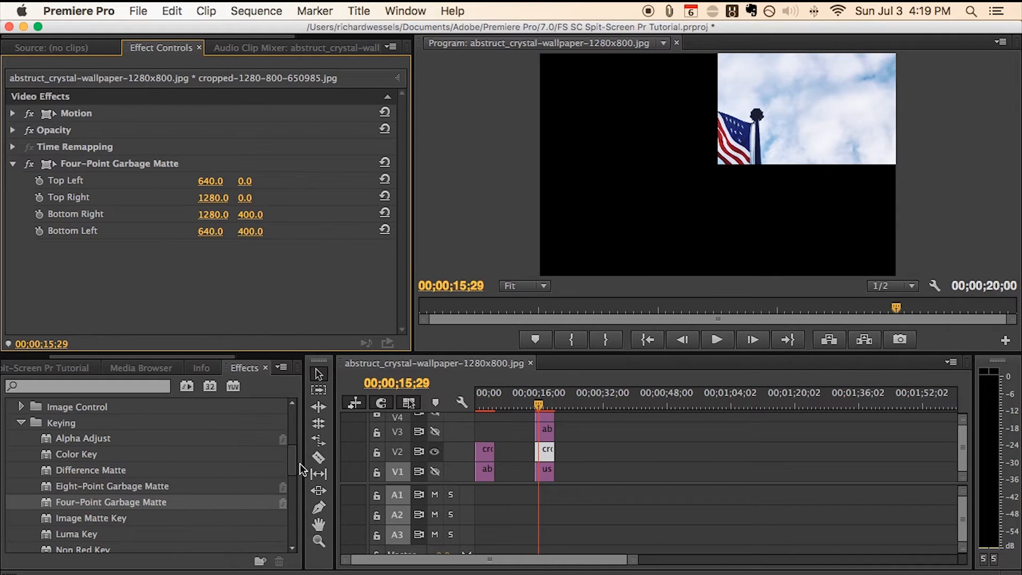
click(15, 165)
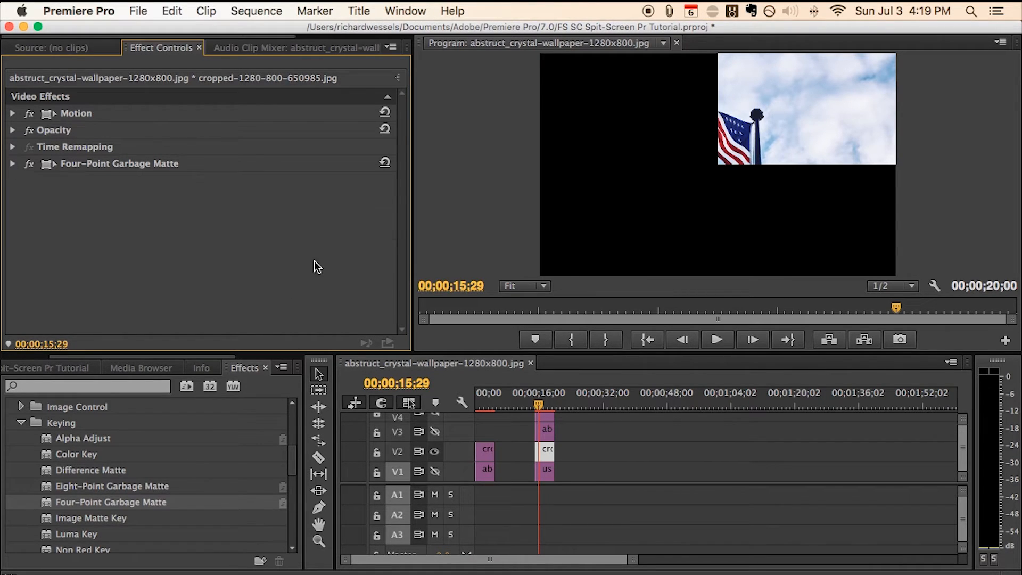
Show the V1 track, hide V2, and apply the Four-Point Garbage Matte effect to the V1 clip of the four-way split.
click(436, 473)
click(434, 452)
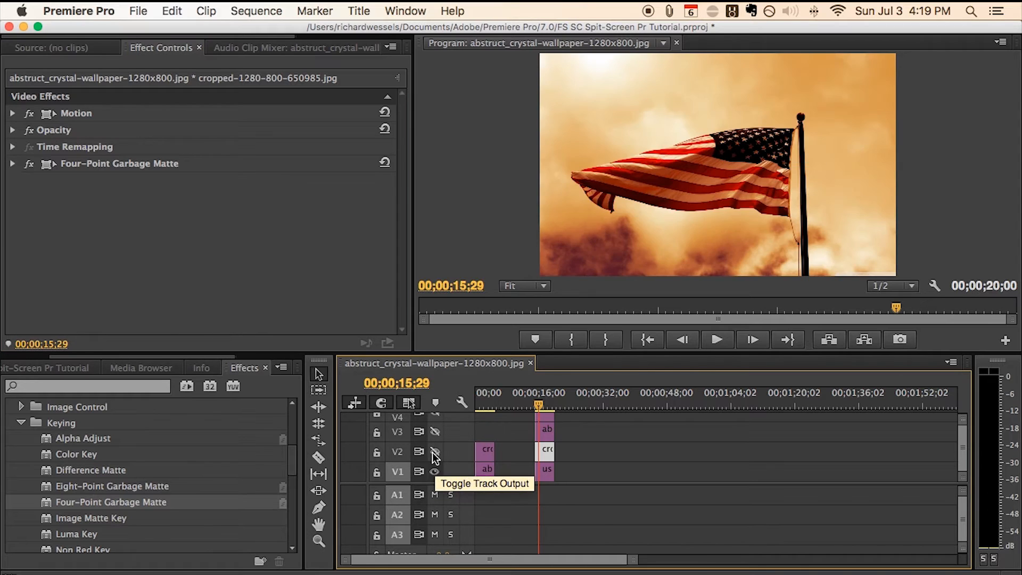
click(434, 472)
click(434, 472)
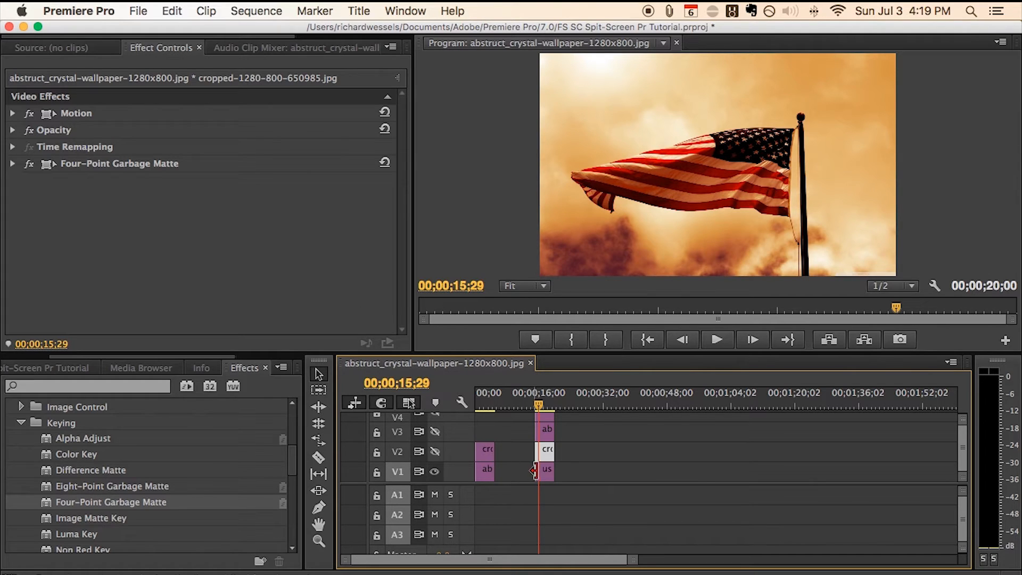
click(544, 469)
double_click(157, 496)
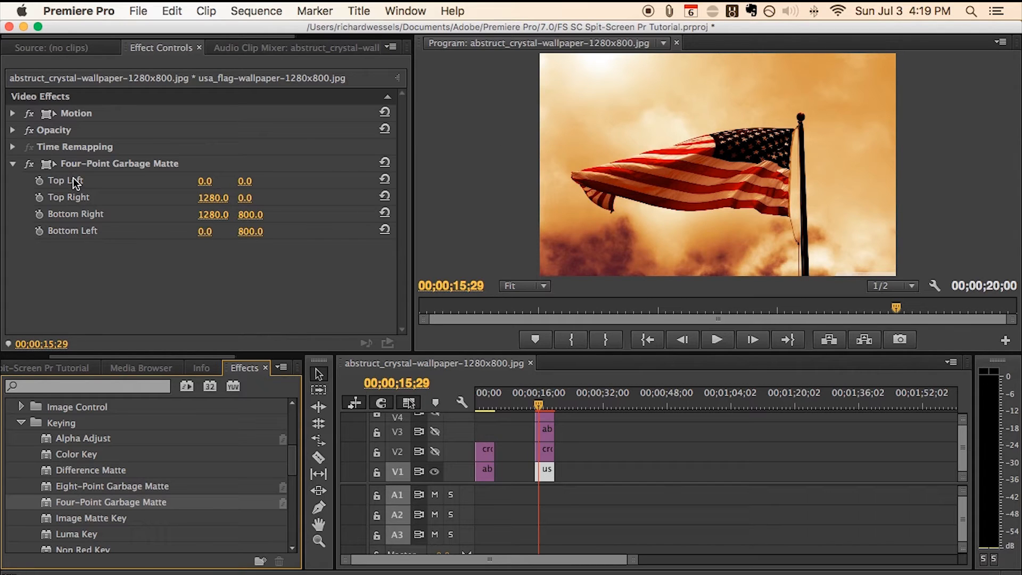
Crop the V1 clip to its right half by setting the matte's Top Left and Bottom Left X values to 640.
click(208, 181)
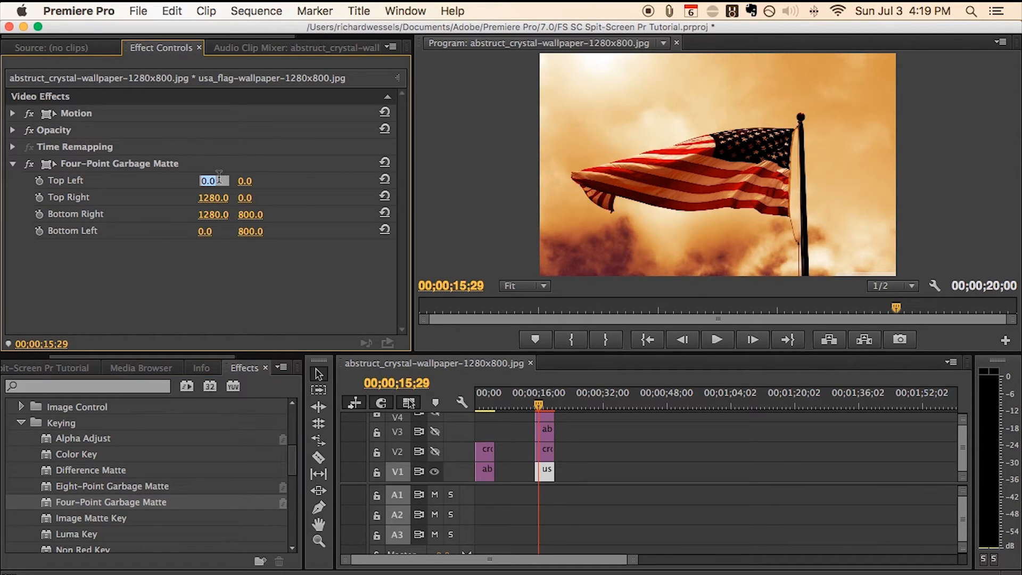
text(640)
key(Return)
click(206, 231)
text(640)
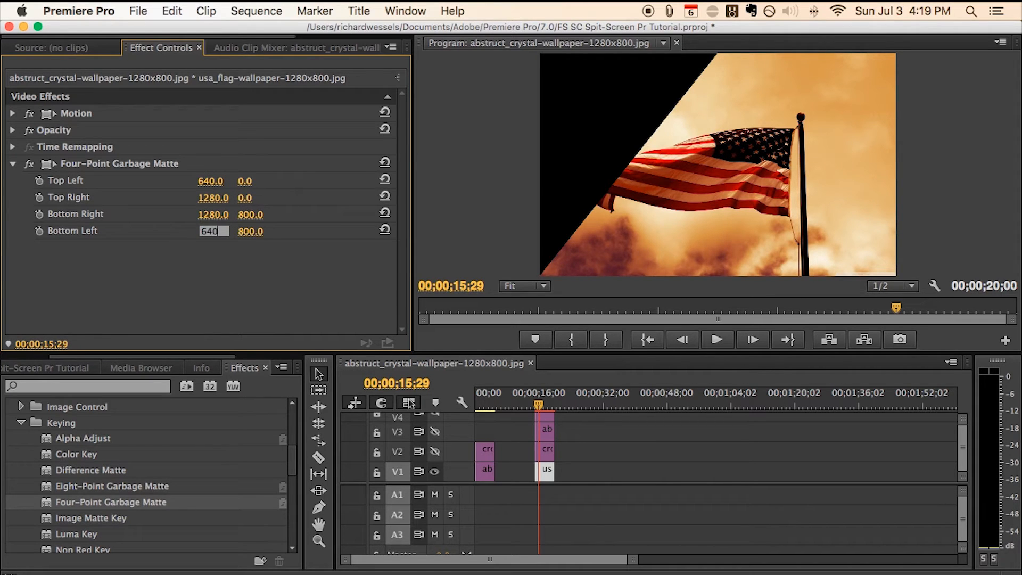
key(Return)
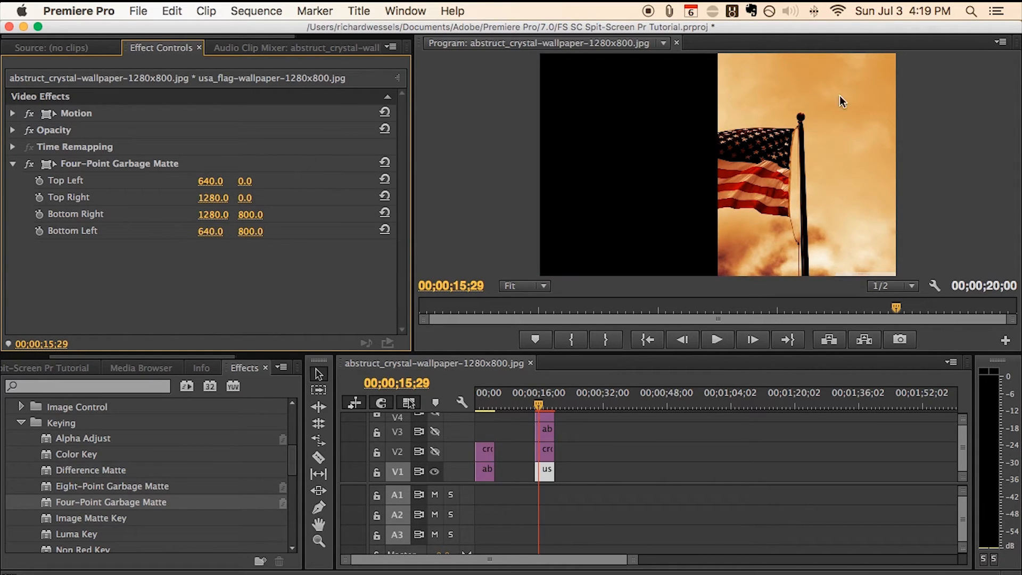
Set the V1 matte's Top Left and Top Right Y values to 400, leaving only the clip's lower-right quarter.
click(252, 180)
text(400)
key(Return)
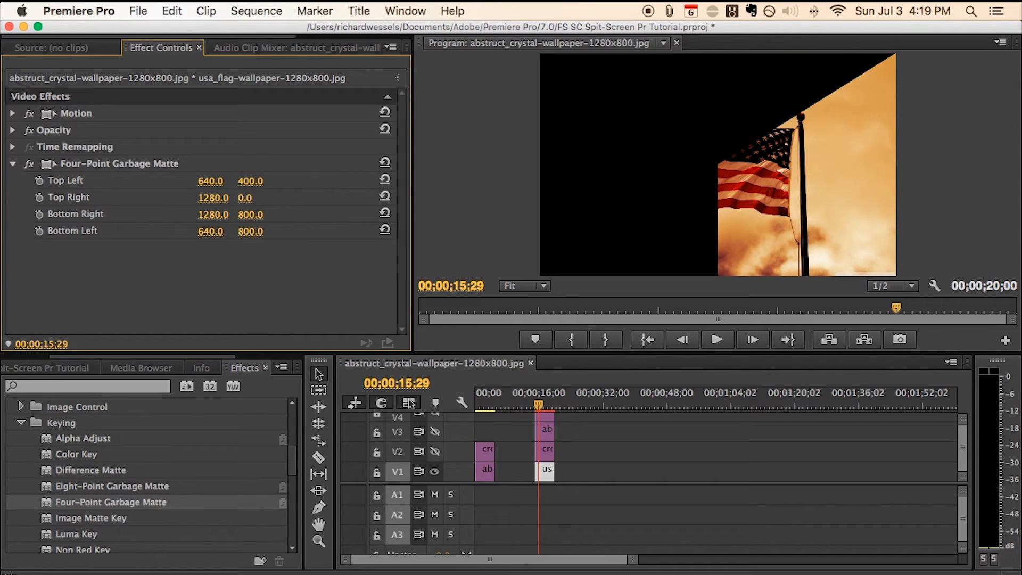
click(267, 192)
text(400)
key(Return)
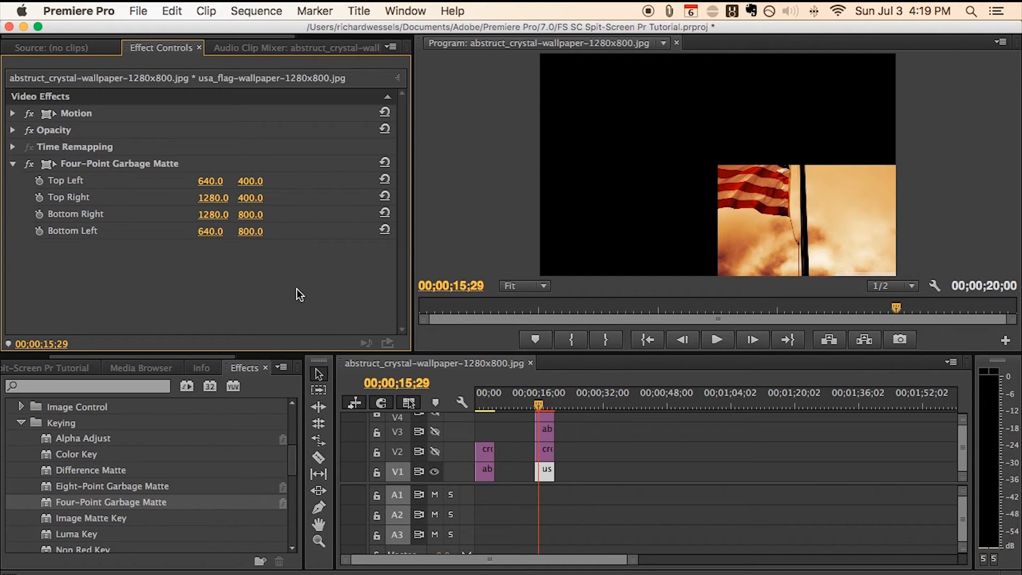
Make the V2, V3 and V4 tracks visible again to display the complete four-way split.
click(435, 451)
click(435, 432)
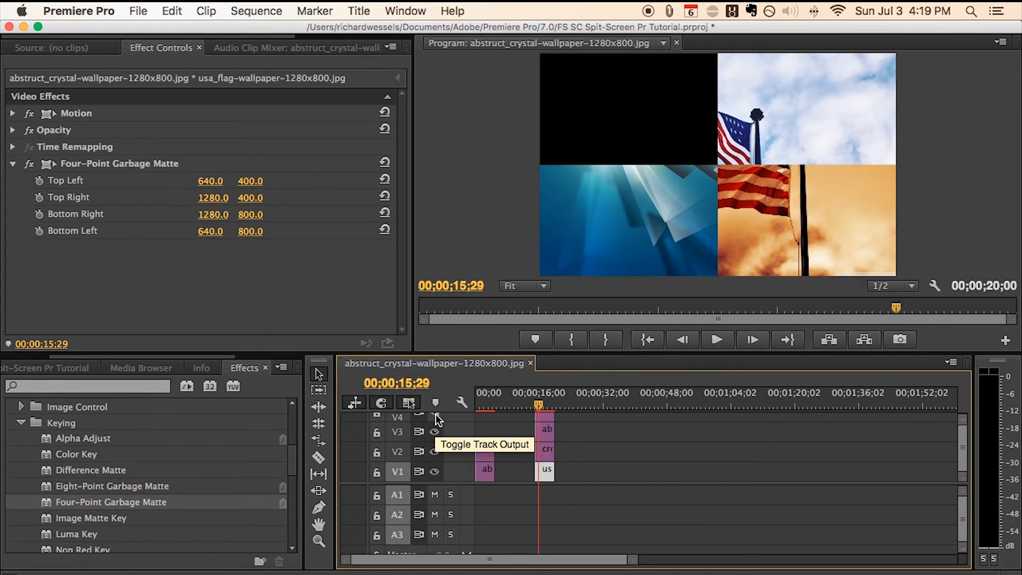
click(435, 414)
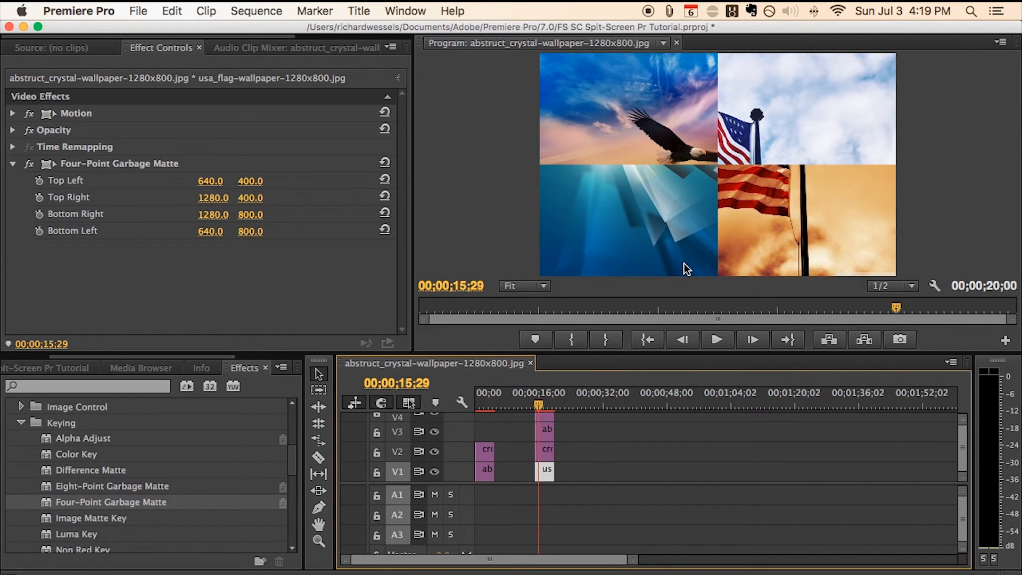
Move the playhead to the two-way split at 00;00;02;12 and view the selected V1 clip's information.
click(484, 398)
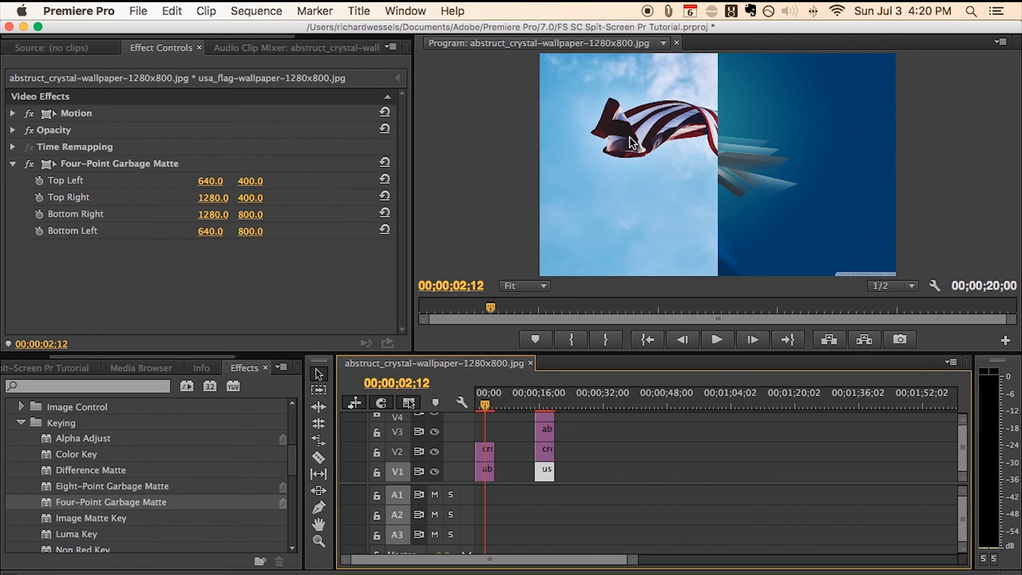
click(201, 368)
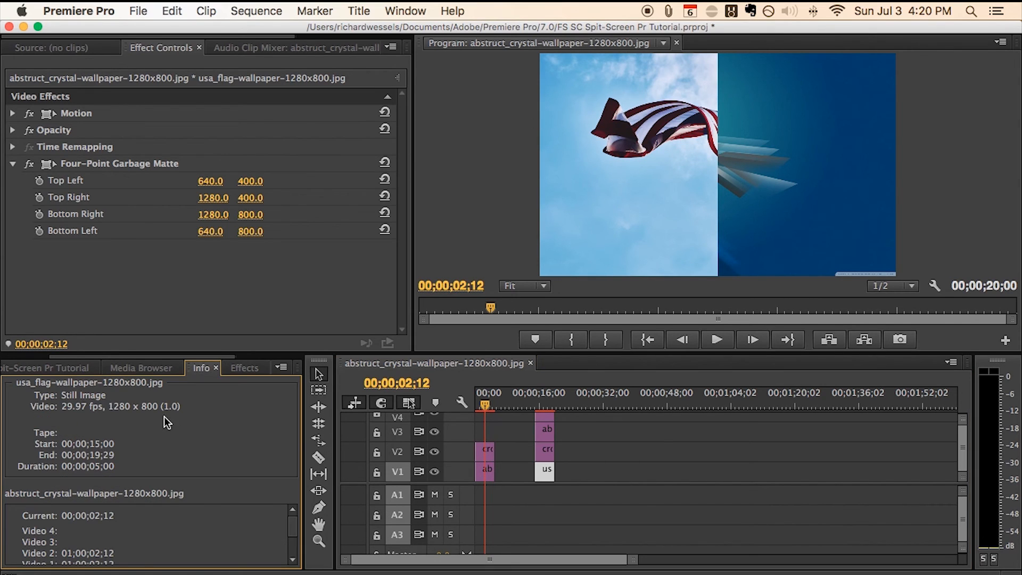